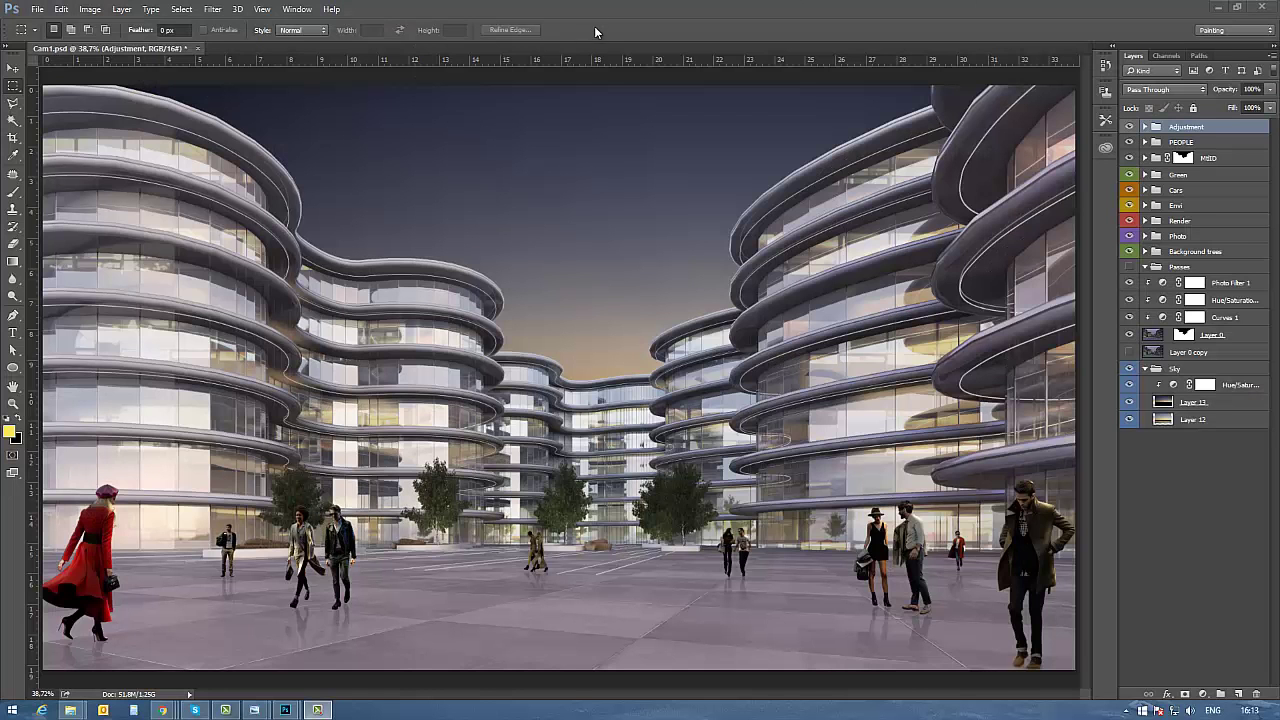
Step: Expand the Adjustment and Final touch groups and paste a merged copy of the whole visible image in place inside Final touch
left_click(1145, 127)
left_click(1158, 143)
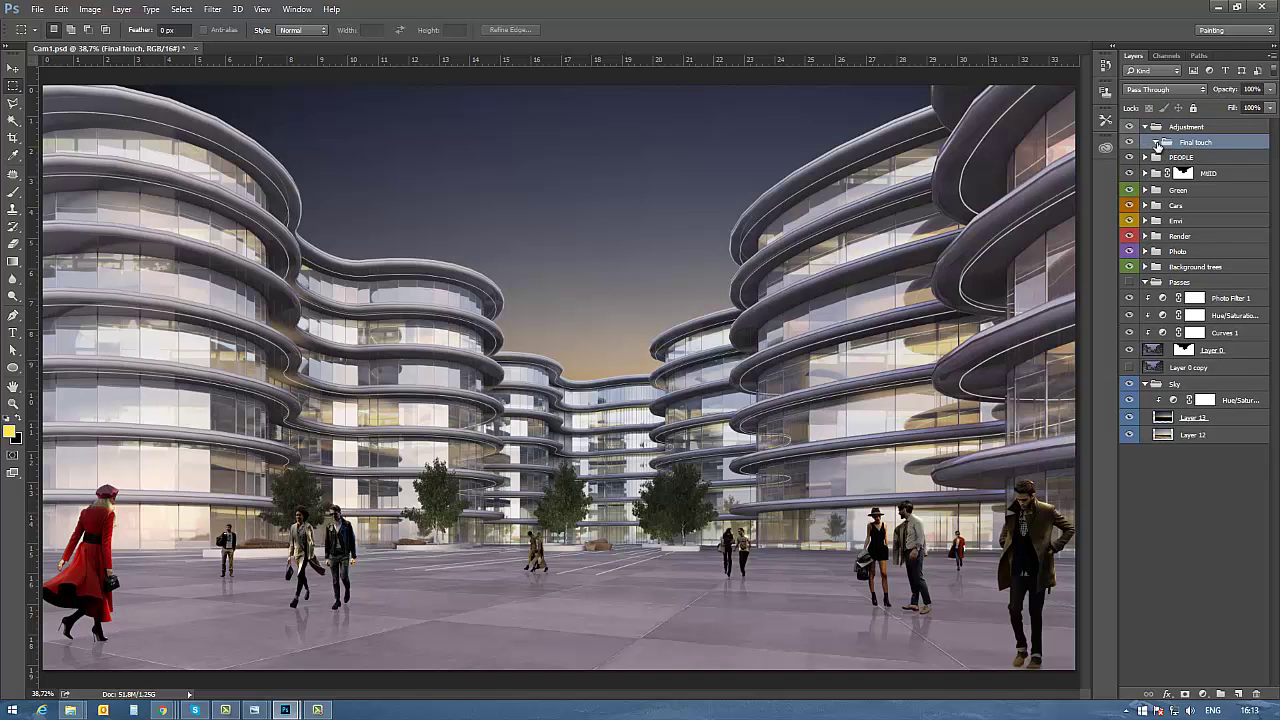
key("ctrl+a")
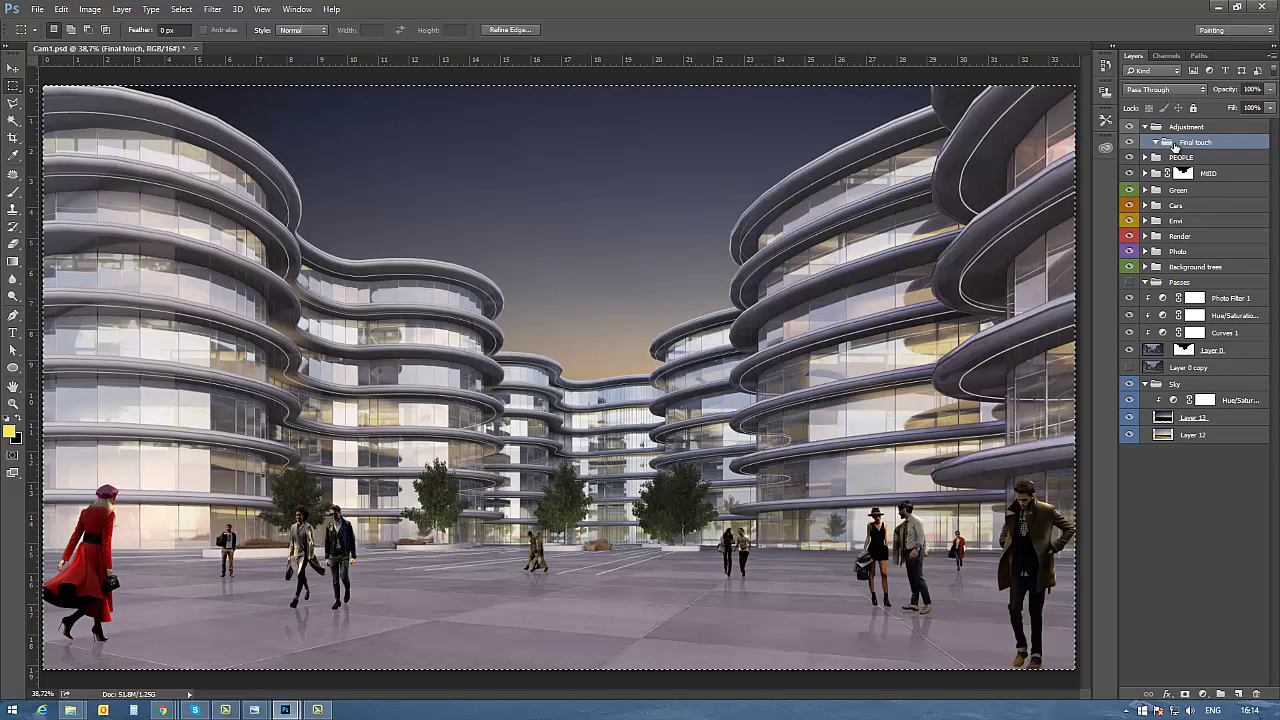
key("ctrl+shift+c")
key("ctrl+v")
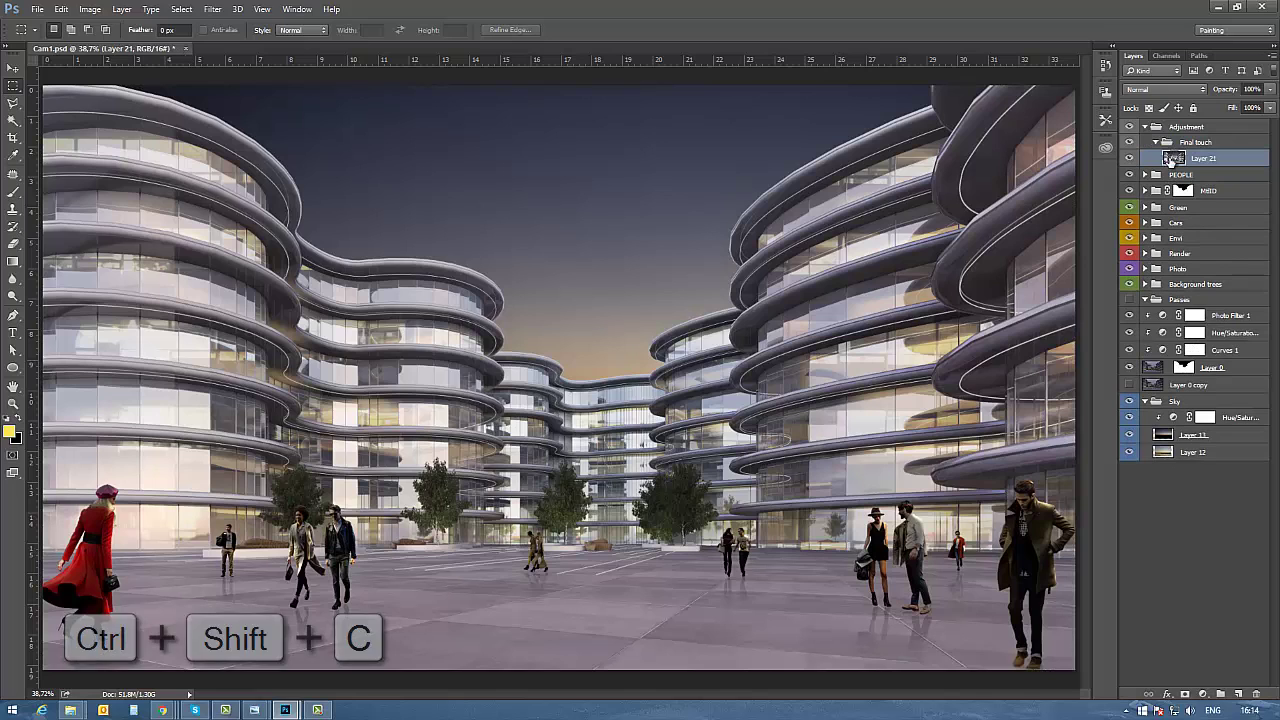
key("ctrl+shift+v")
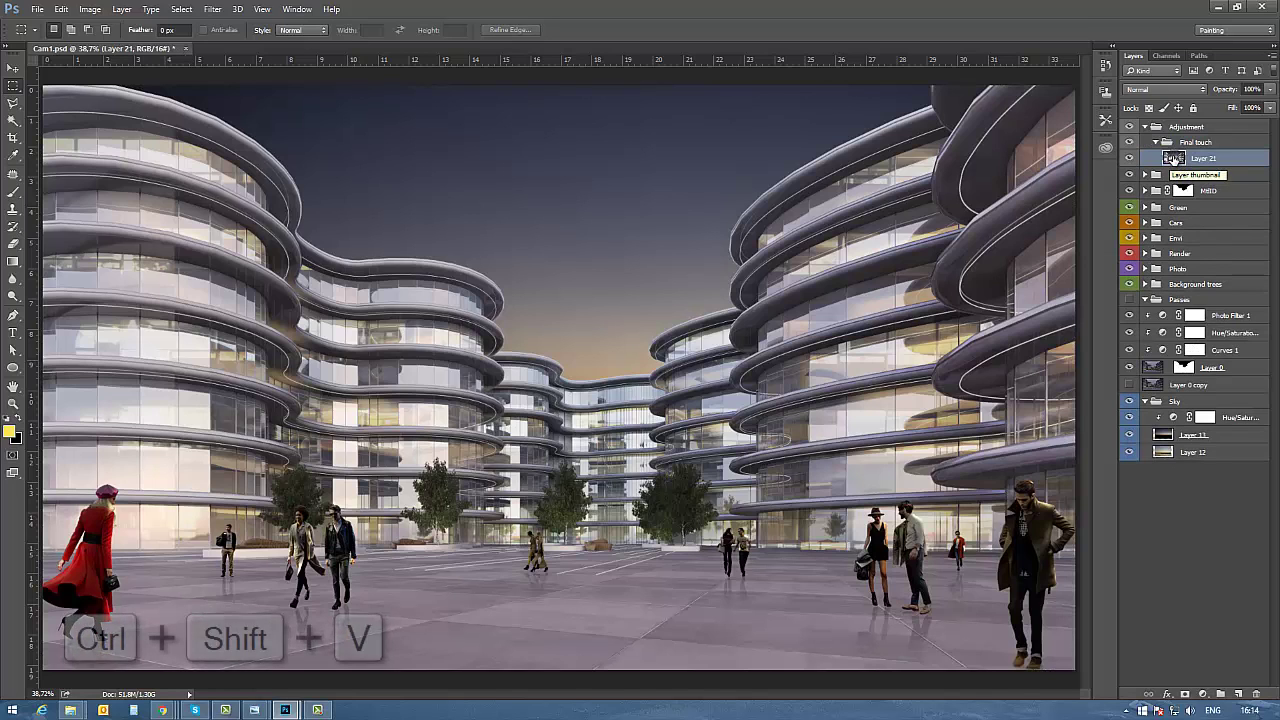
Step: Duplicate the merged image layer in the Final touch group and delete the original, keeping only the copy
left_click_drag(1175, 163, 1176, 169)
left_click(1152, 159)
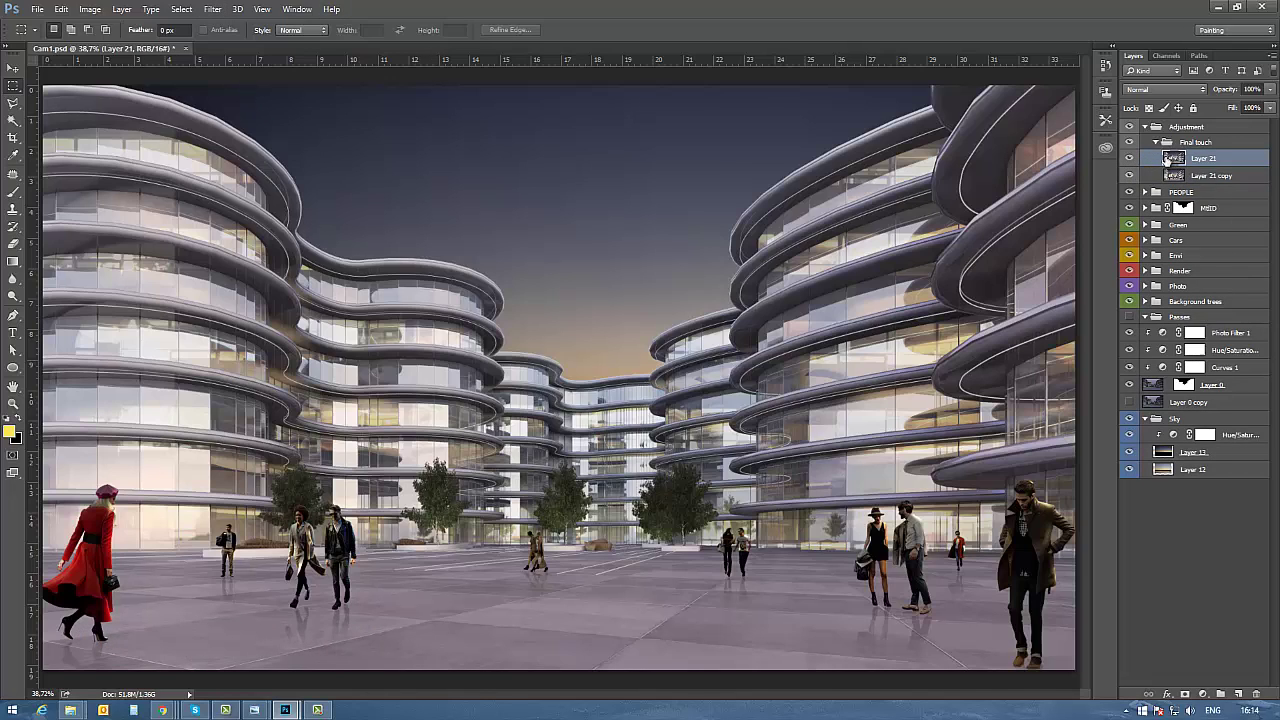
key("Delete")
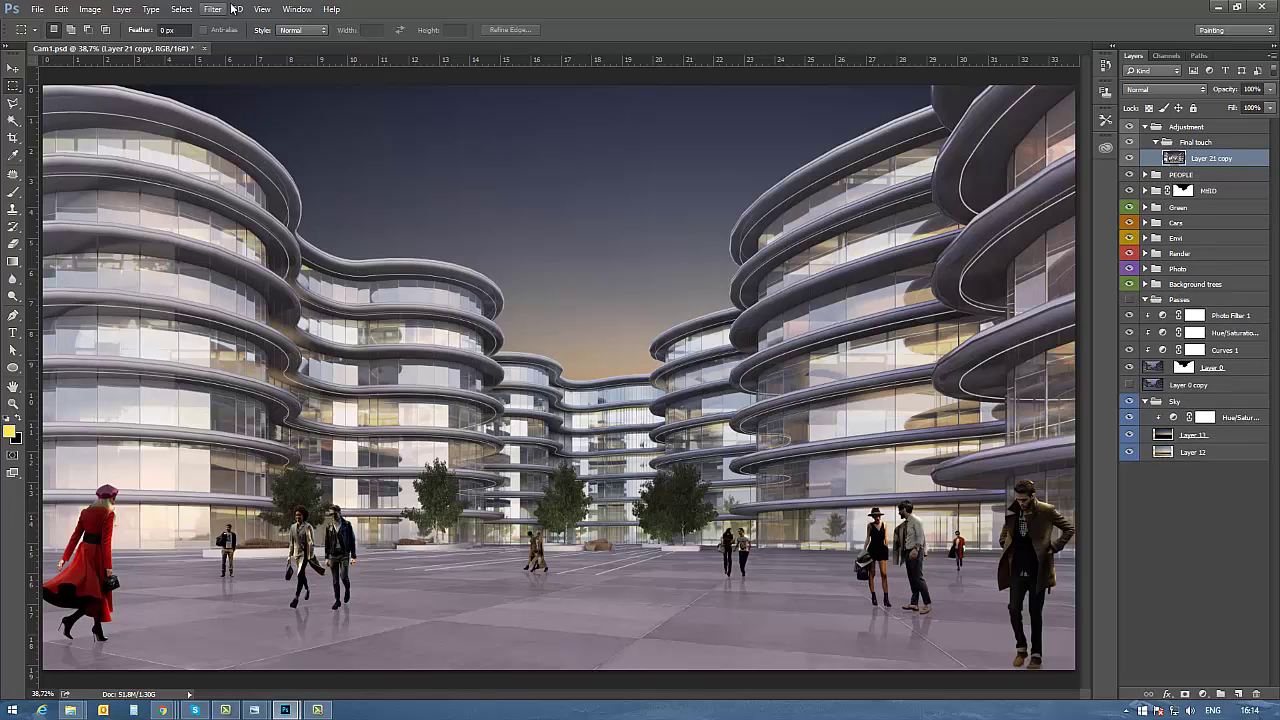
Step: Add a Curves adjustment clipped to the merged layer and darken the midtones with a point at input 131, output 111
left_click(1203, 694)
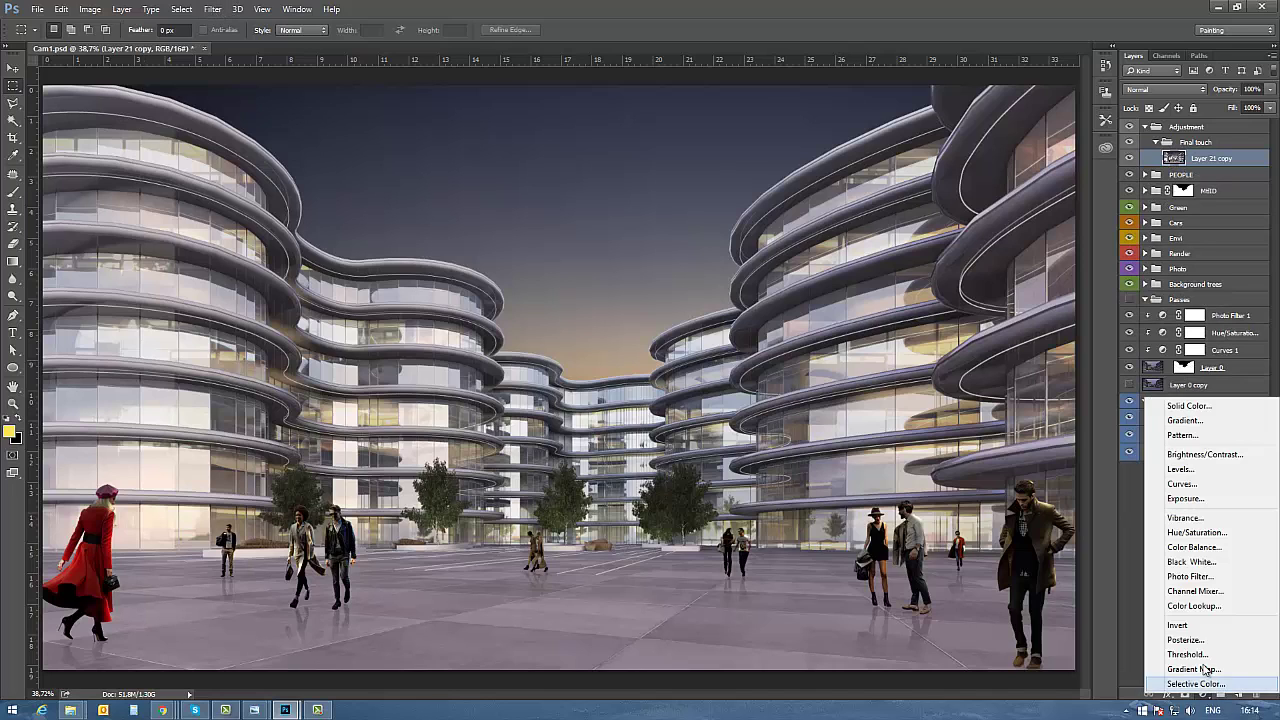
left_click(1192, 484)
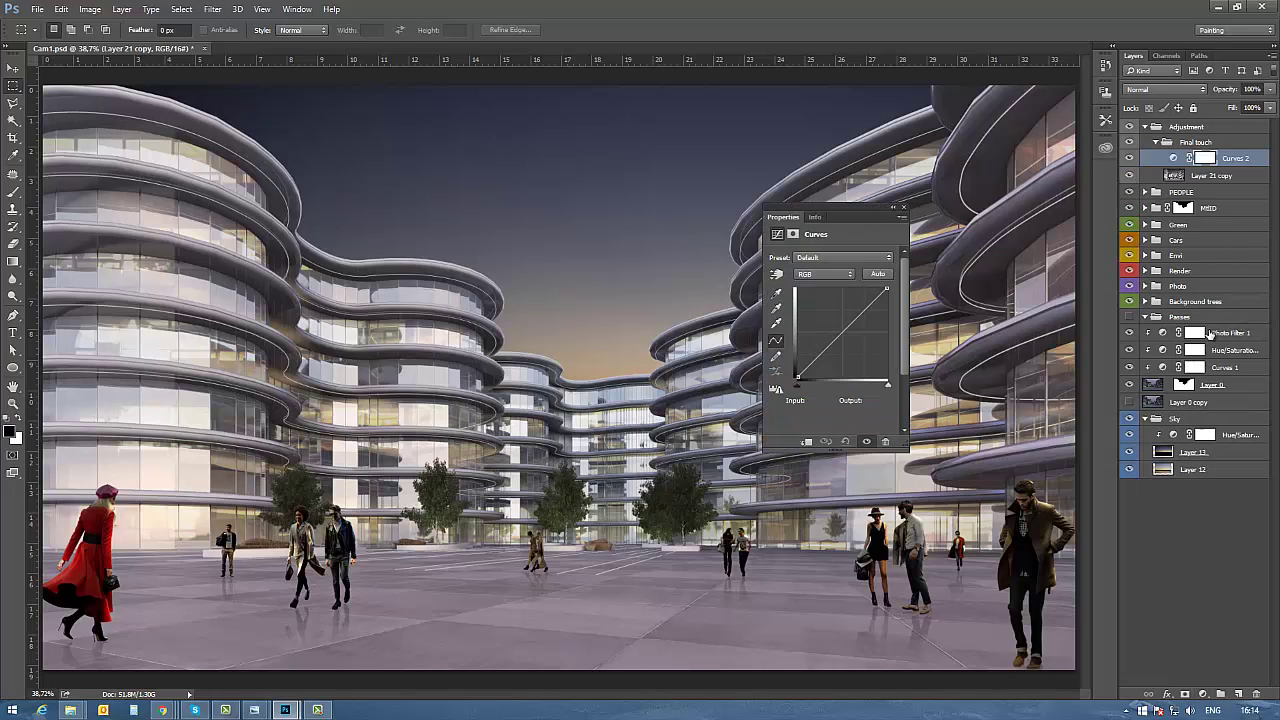
left_click(823, 352)
left_click_drag(823, 352, 844, 340)
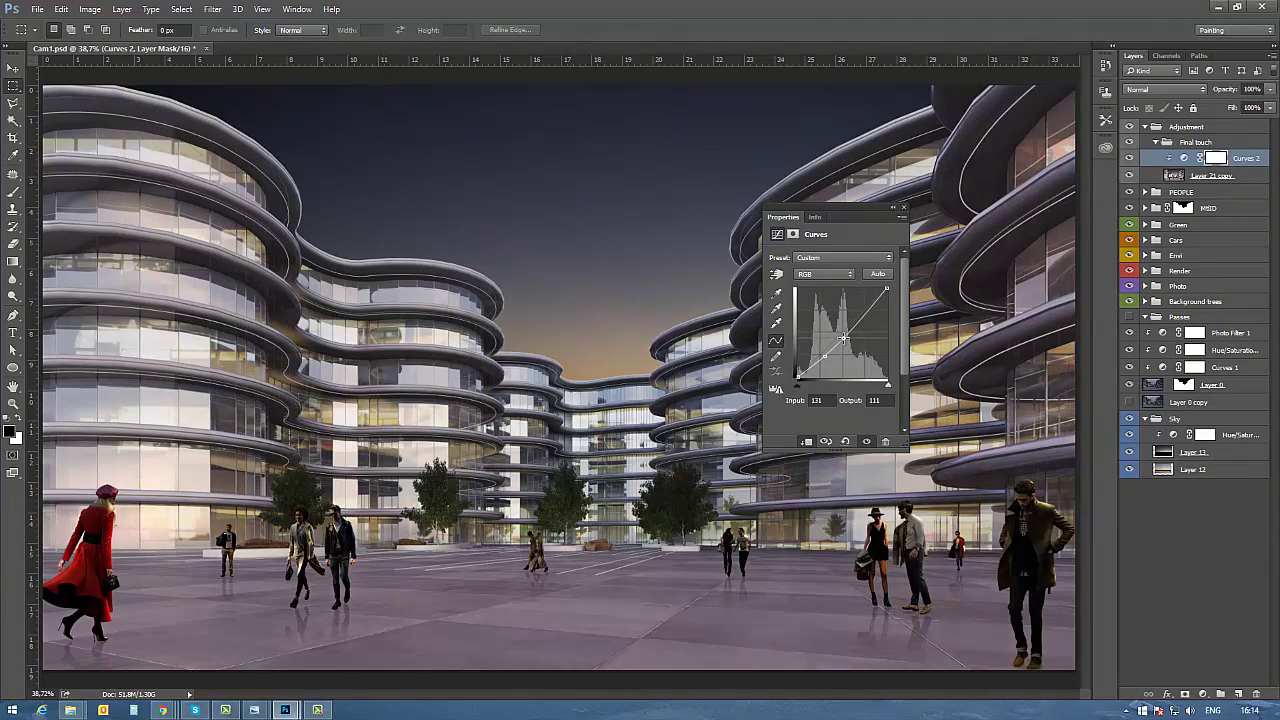
left_click(903, 206)
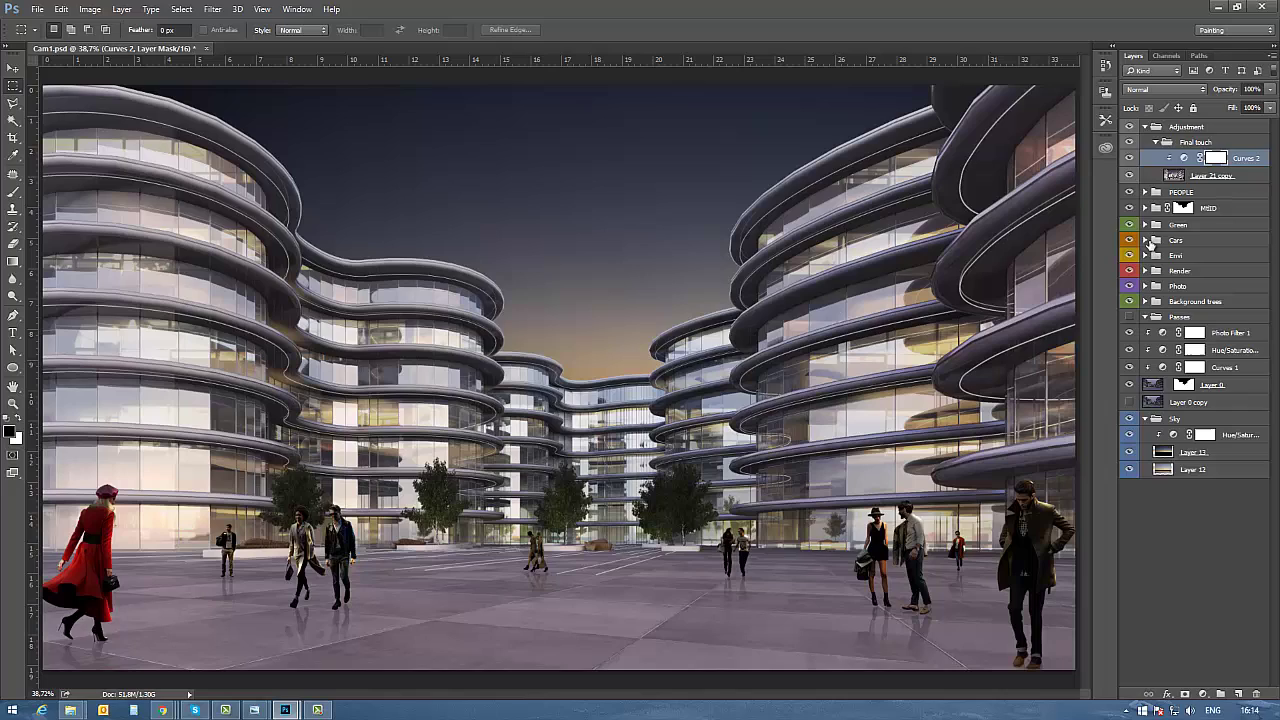
Step: Compare the image with and without the merged layer and its Curves adjustment
left_click(1130, 176)
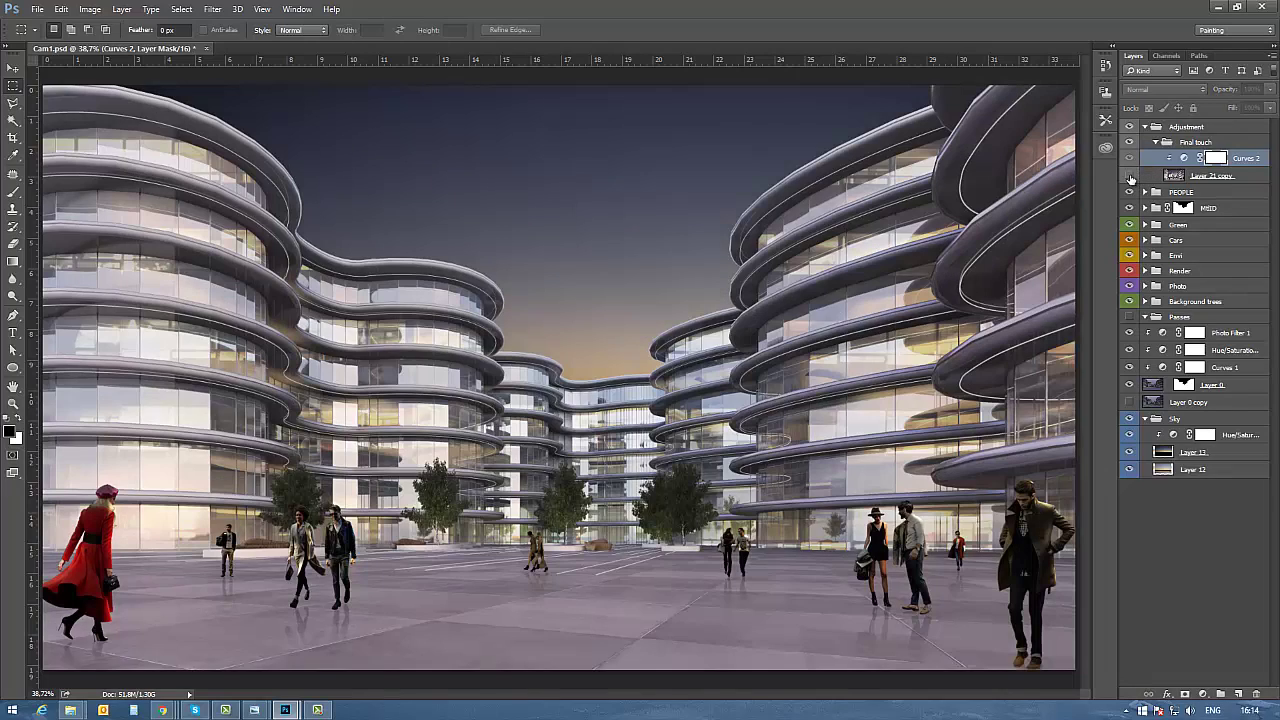
left_click(1130, 176)
left_click(1130, 176)
left_click(1130, 176)
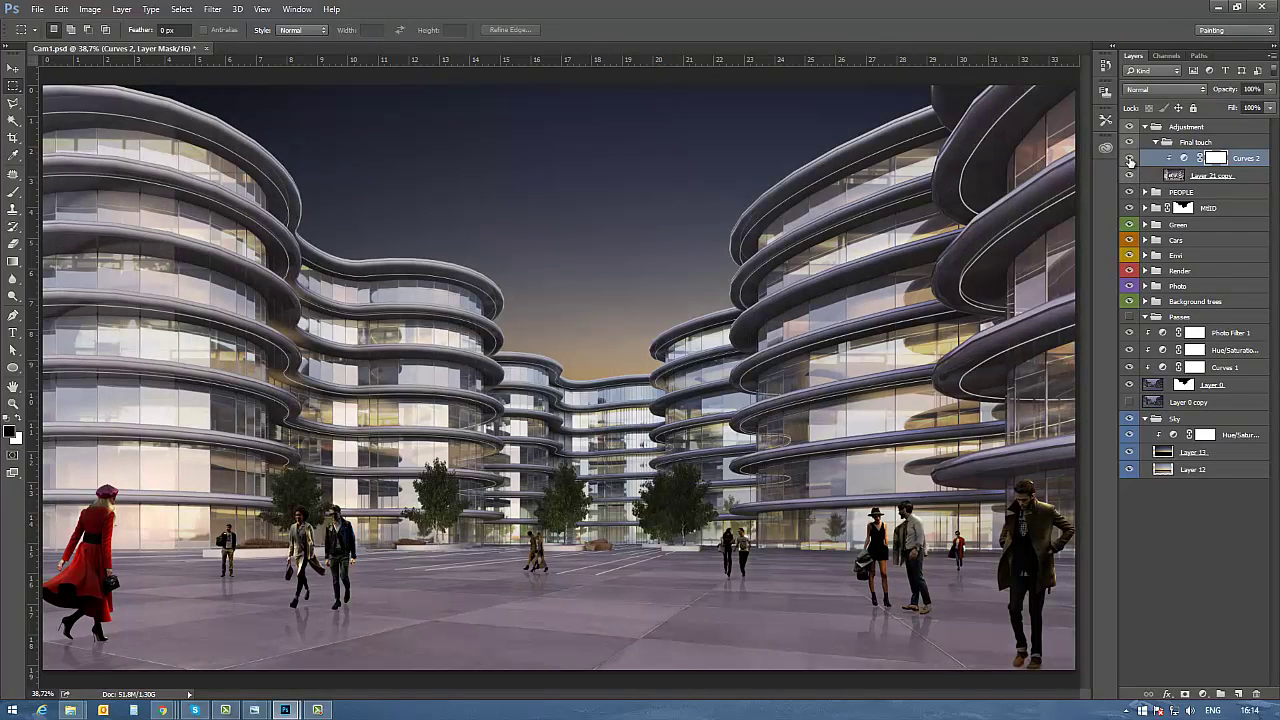
left_click(1130, 158)
left_click(1130, 158)
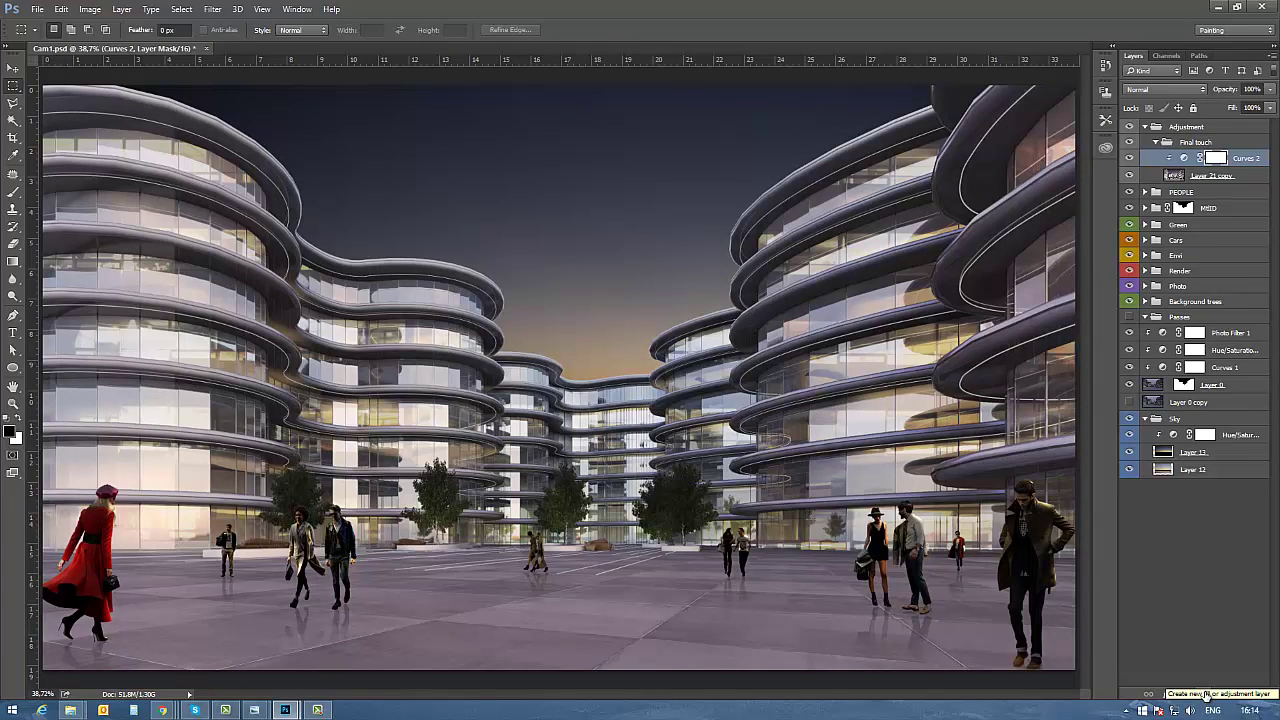
left_click(1206, 694)
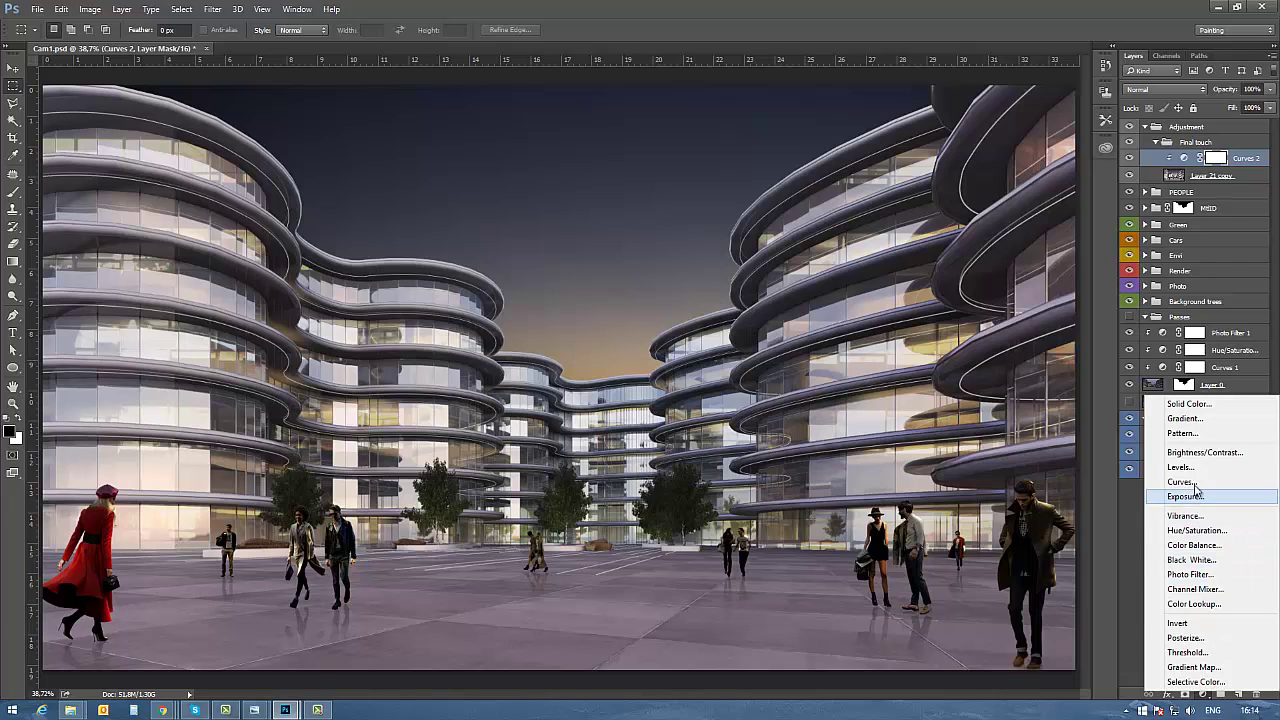
left_click(859, 14)
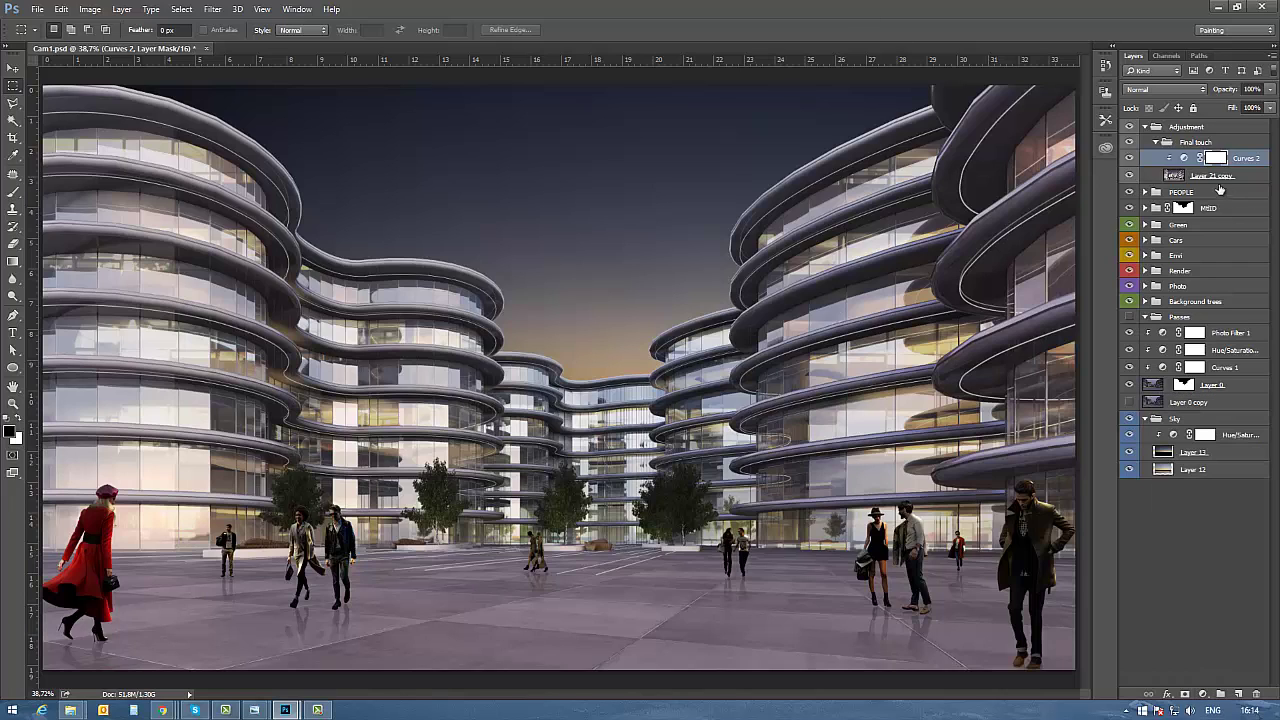
Step: Paste a merged copy of the whole visible image in place above the clipped Curves adjustment
left_click(1178, 178)
left_click(1172, 159)
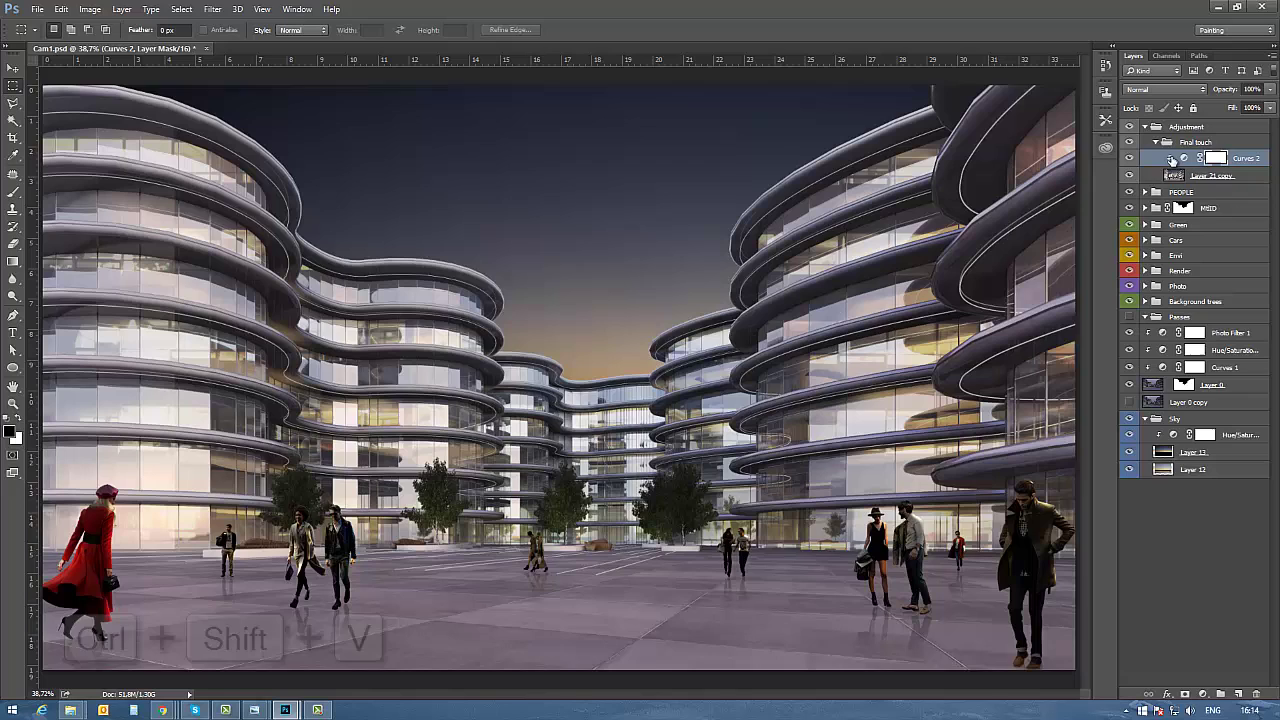
key("ctrl+a")
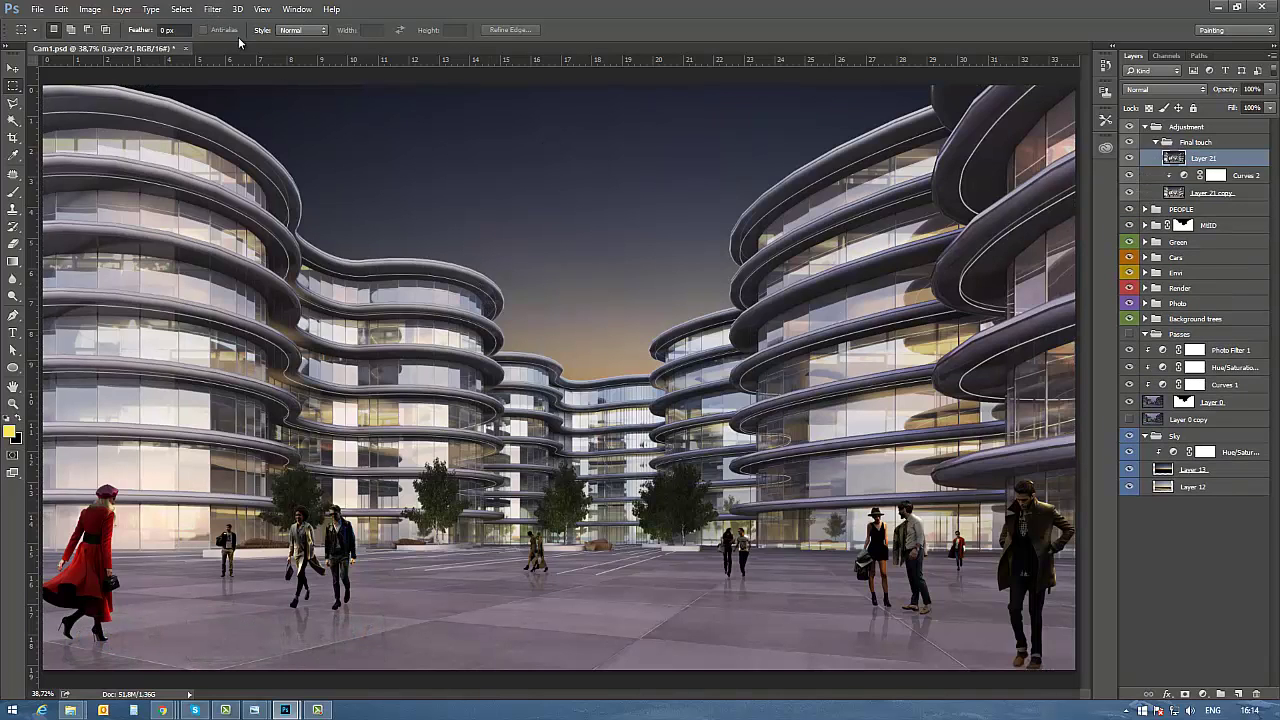
Step: Apply the High Pass filter with a radius of 1.6 pixels to the new merged layer
left_click(212, 9)
mouse_move(300, 271)
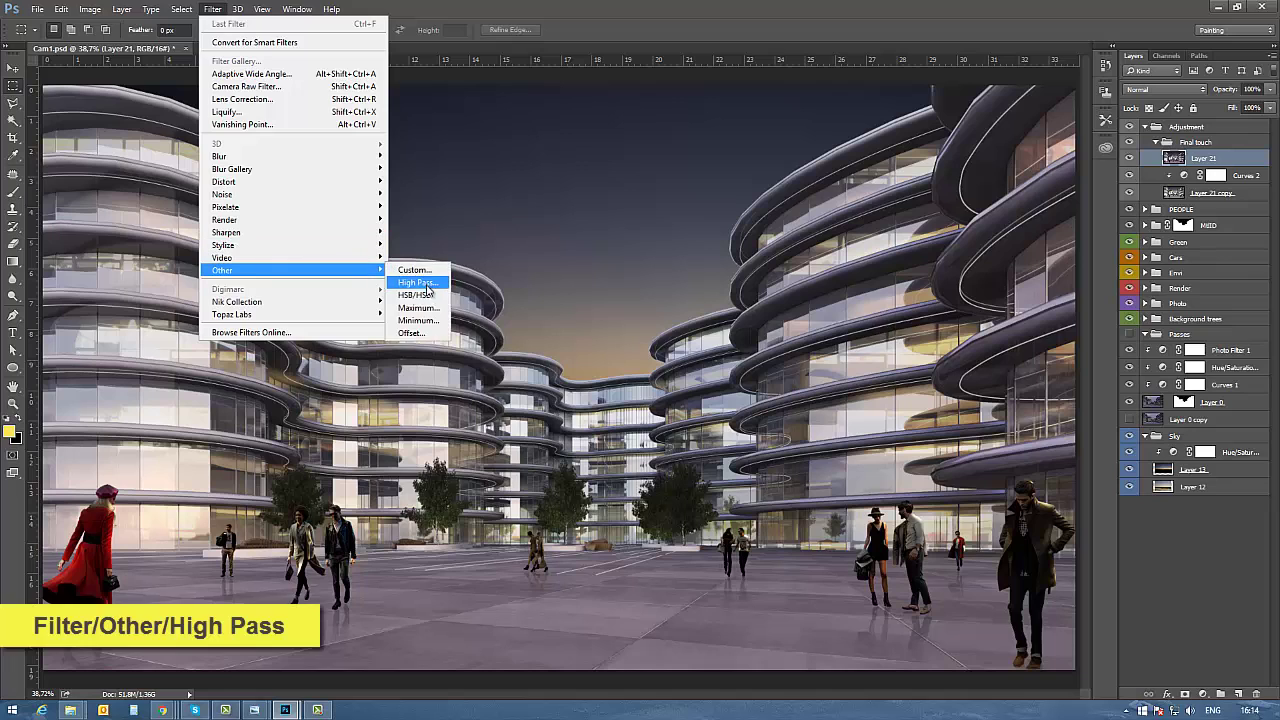
left_click(426, 284)
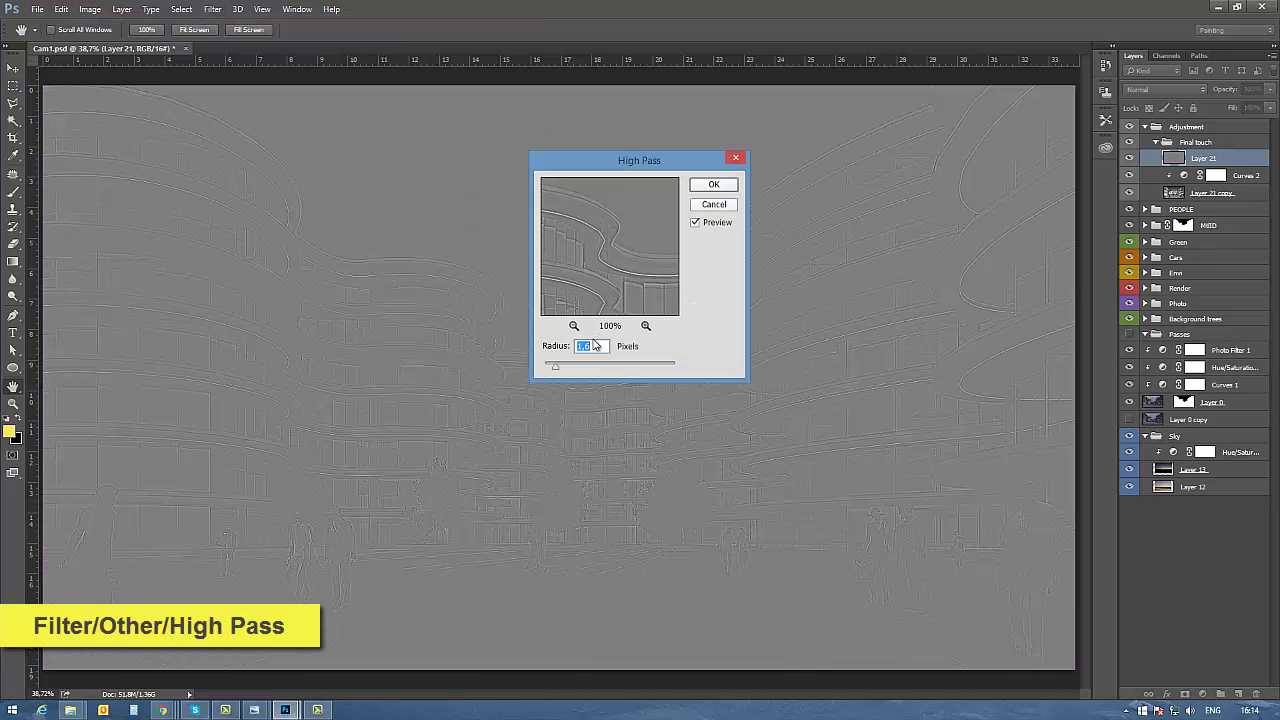
left_click(712, 186)
key("m")
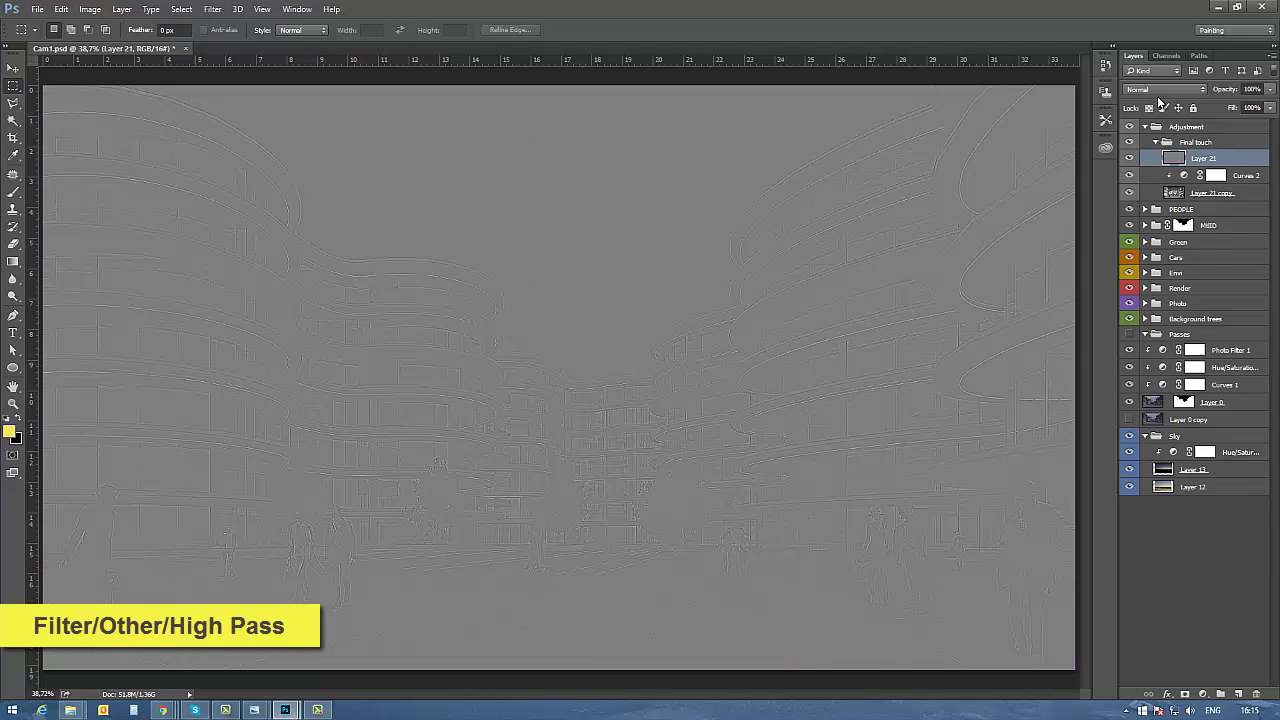
Step: Set the high-pass layer's blending mode to Overlay and compare the image with the layer hidden and shown
left_click(1162, 90)
left_click(1145, 224)
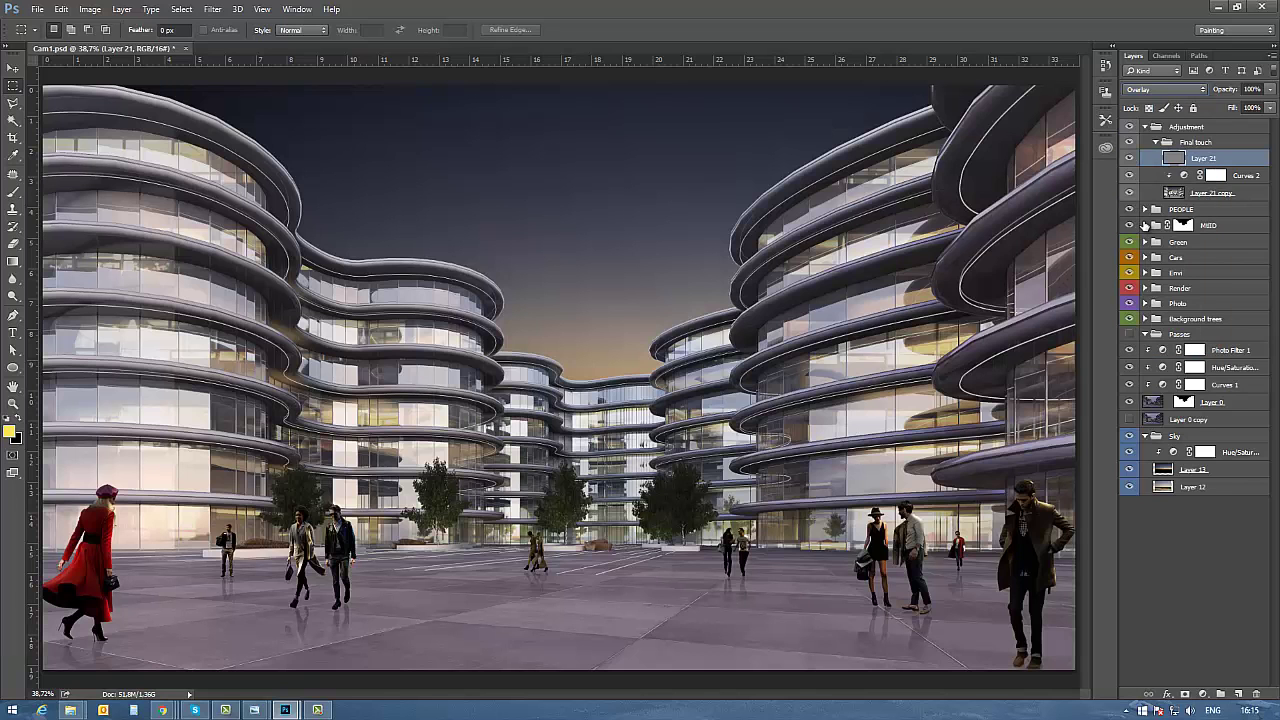
left_click(1129, 158)
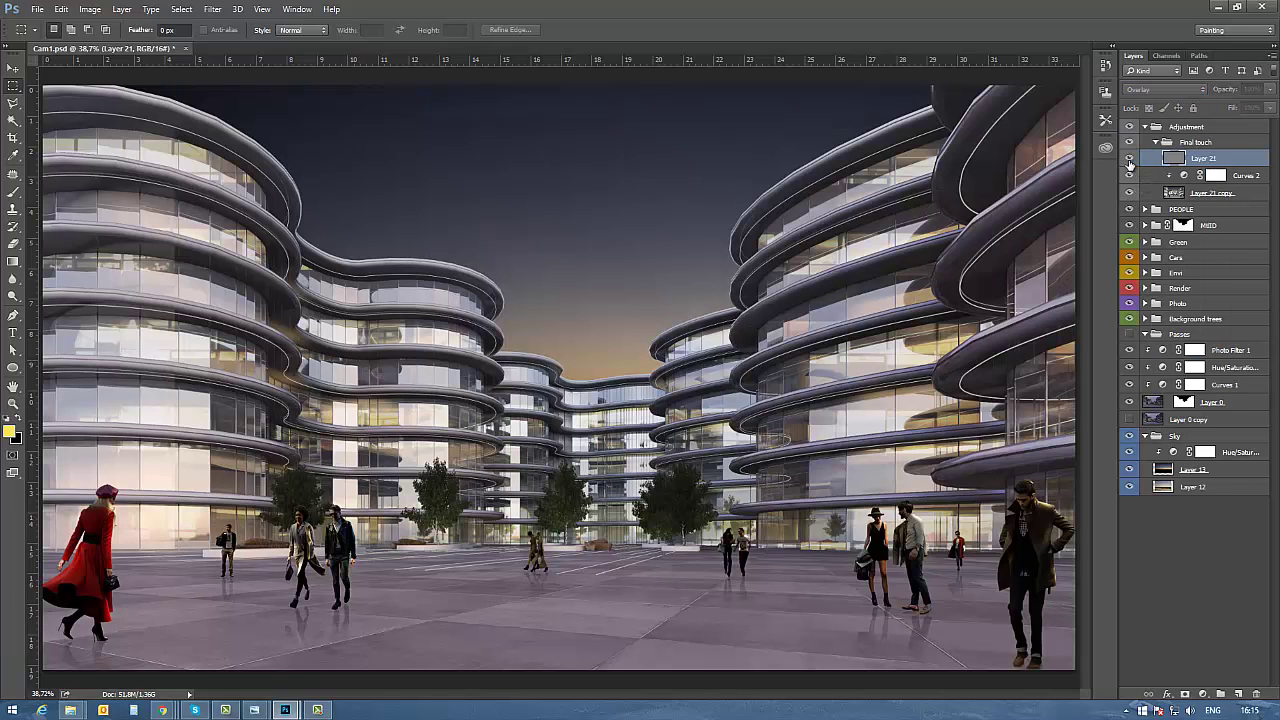
left_click(1129, 158)
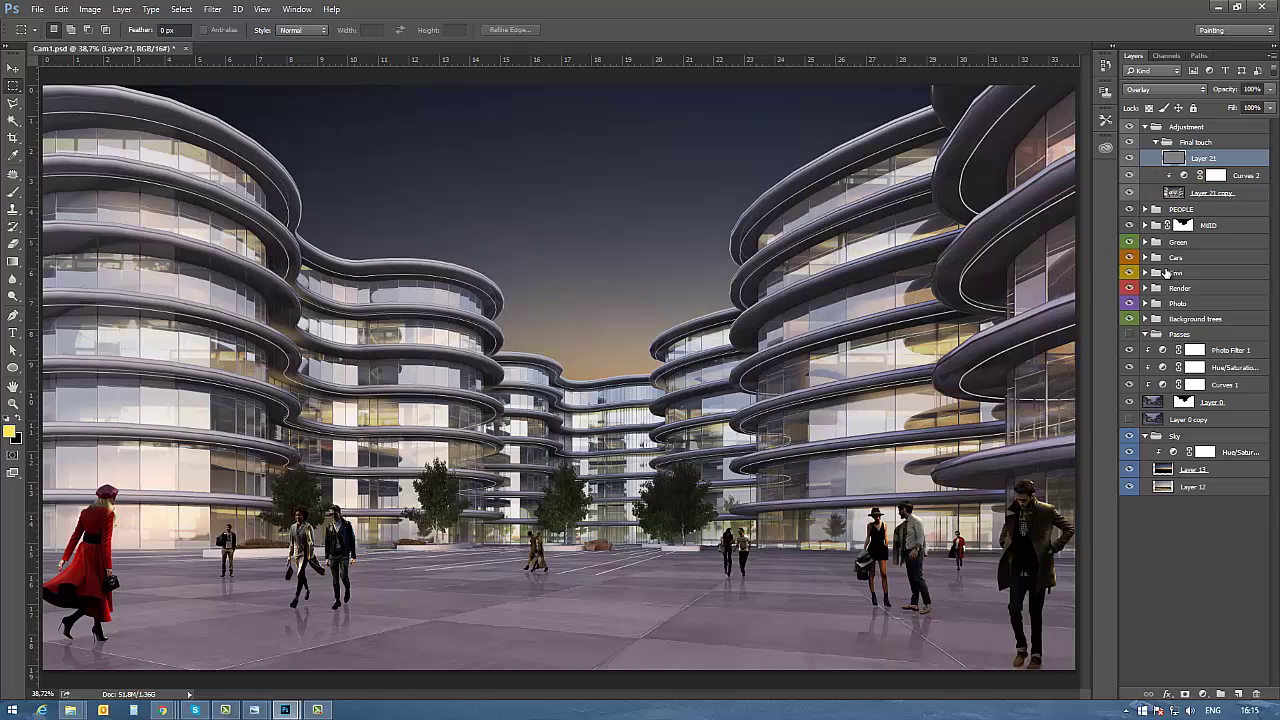
Step: Paste a merged copy of the whole visible image above the high-pass layer and open it in the Camera Raw Filter
key("ctrl+a")
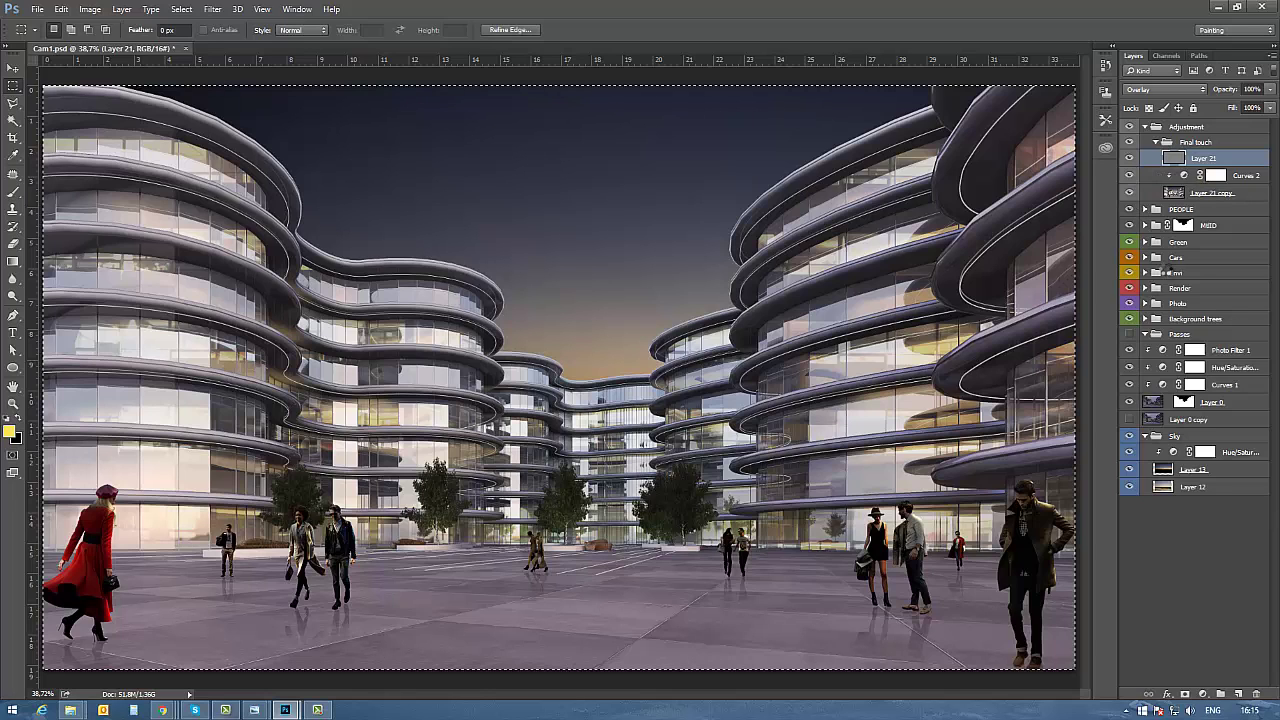
key("ctrl+shift+v")
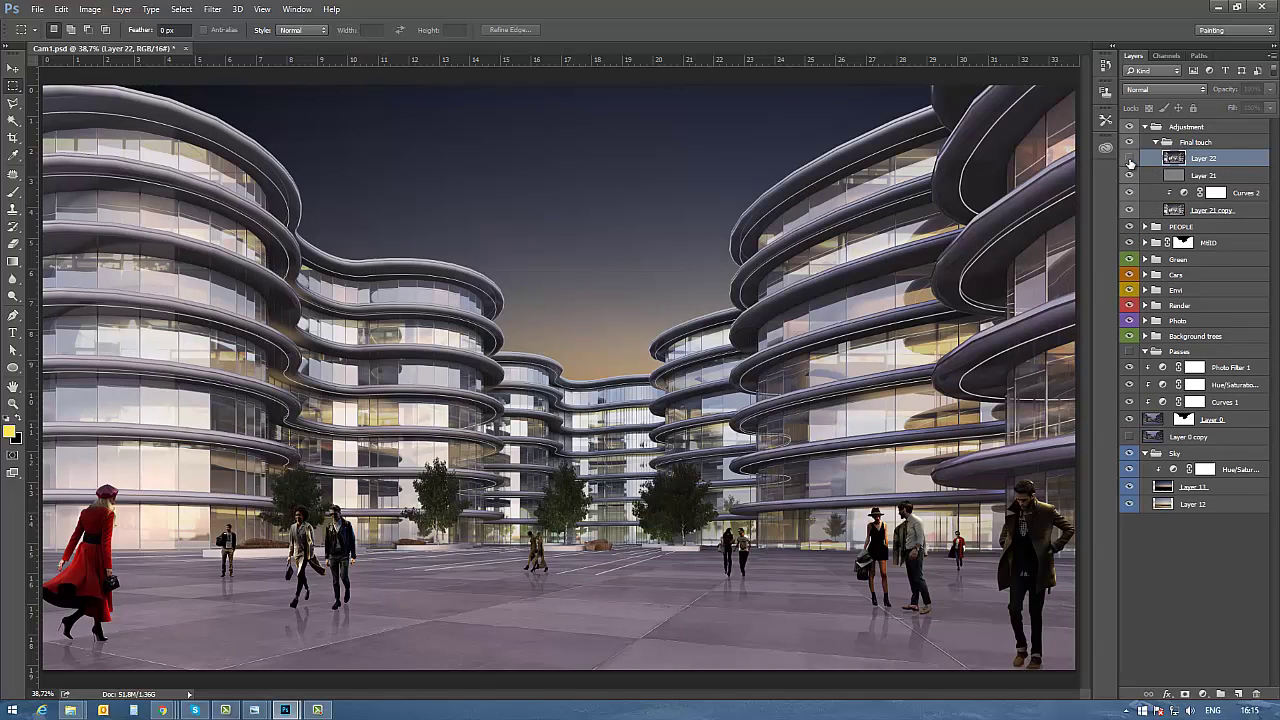
left_click(212, 9)
left_click(280, 87)
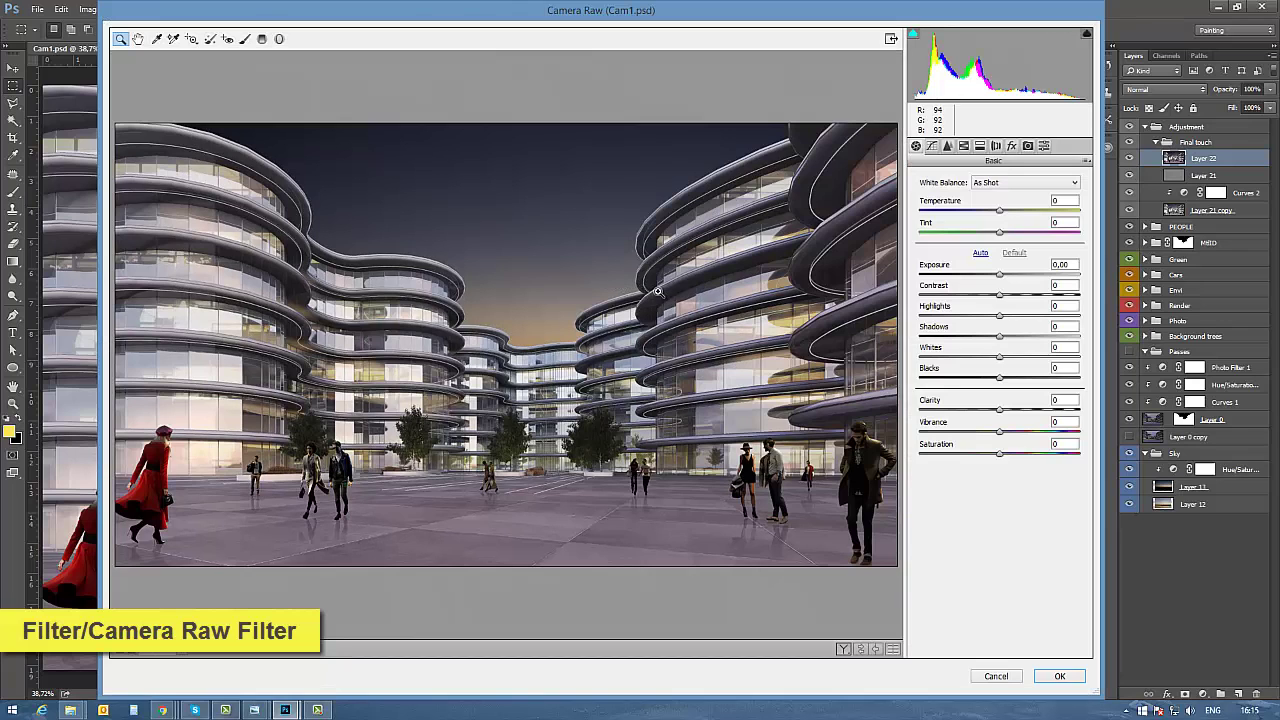
Step: Adjust the basic tones: temperature +3, exposure -0.15, contrast +20, shadows +14 and whites -22
left_click(1003, 211)
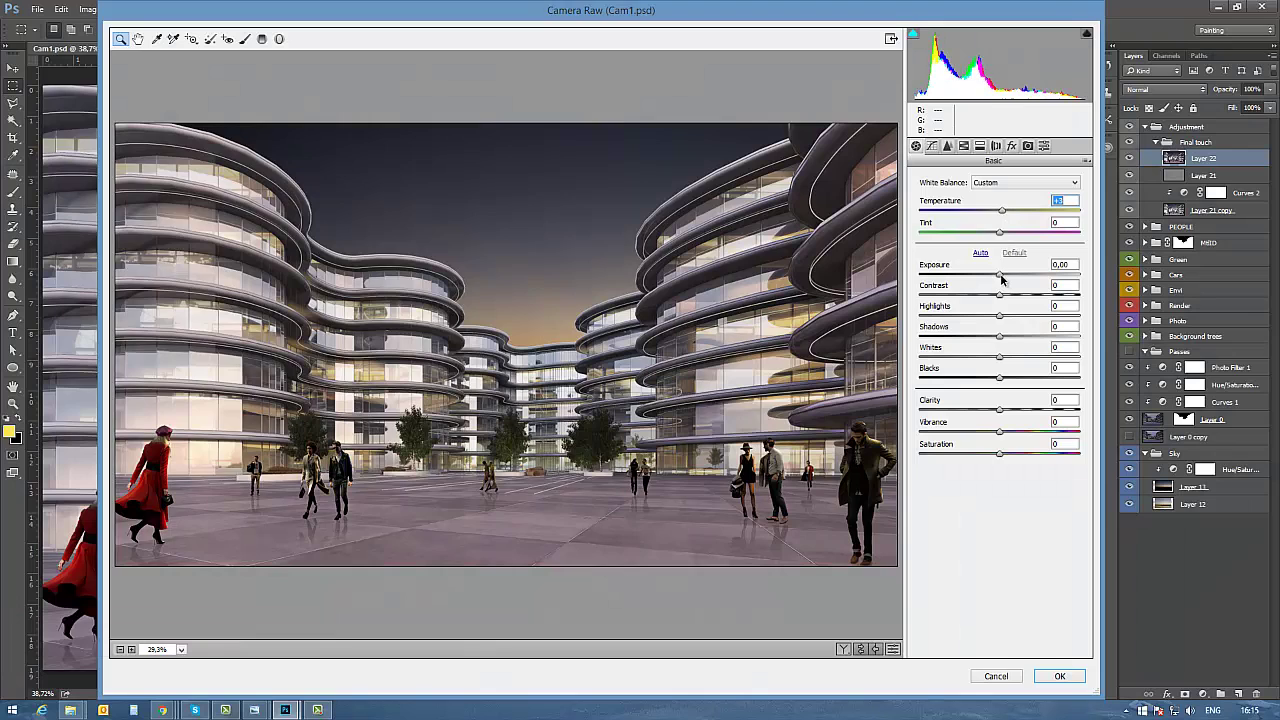
left_click_drag(1000, 276, 999, 283)
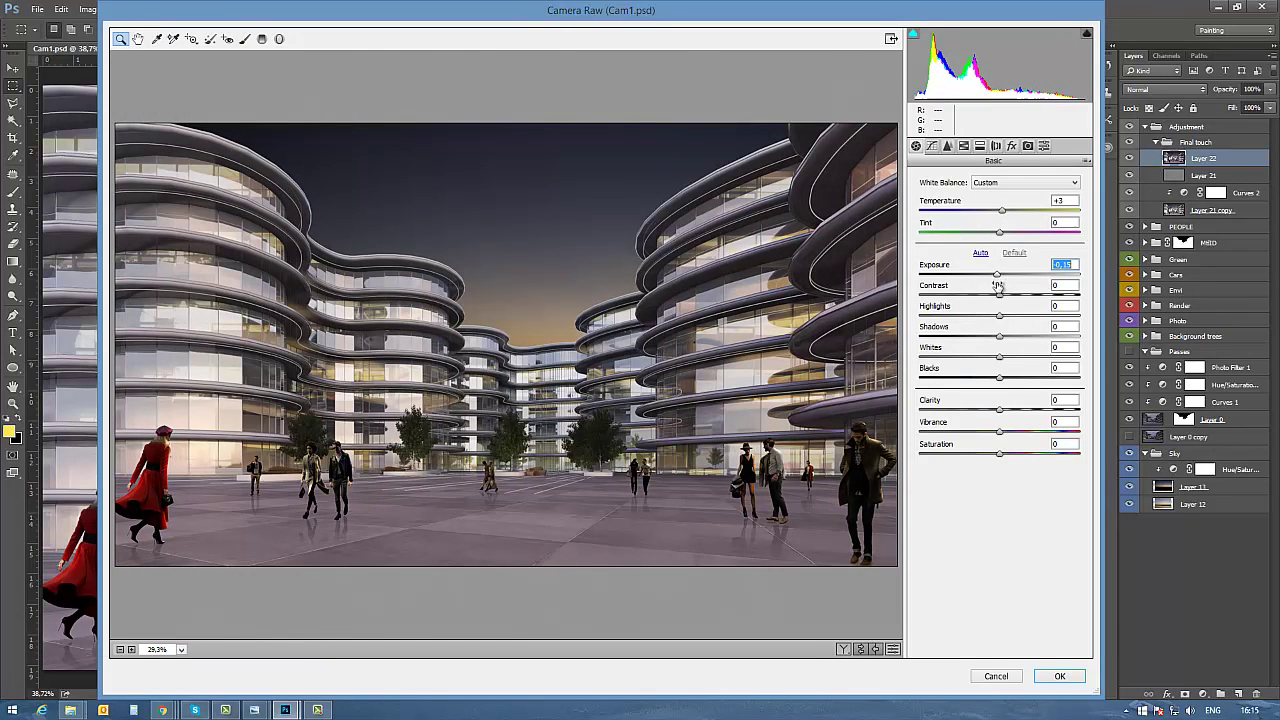
left_click(997, 409)
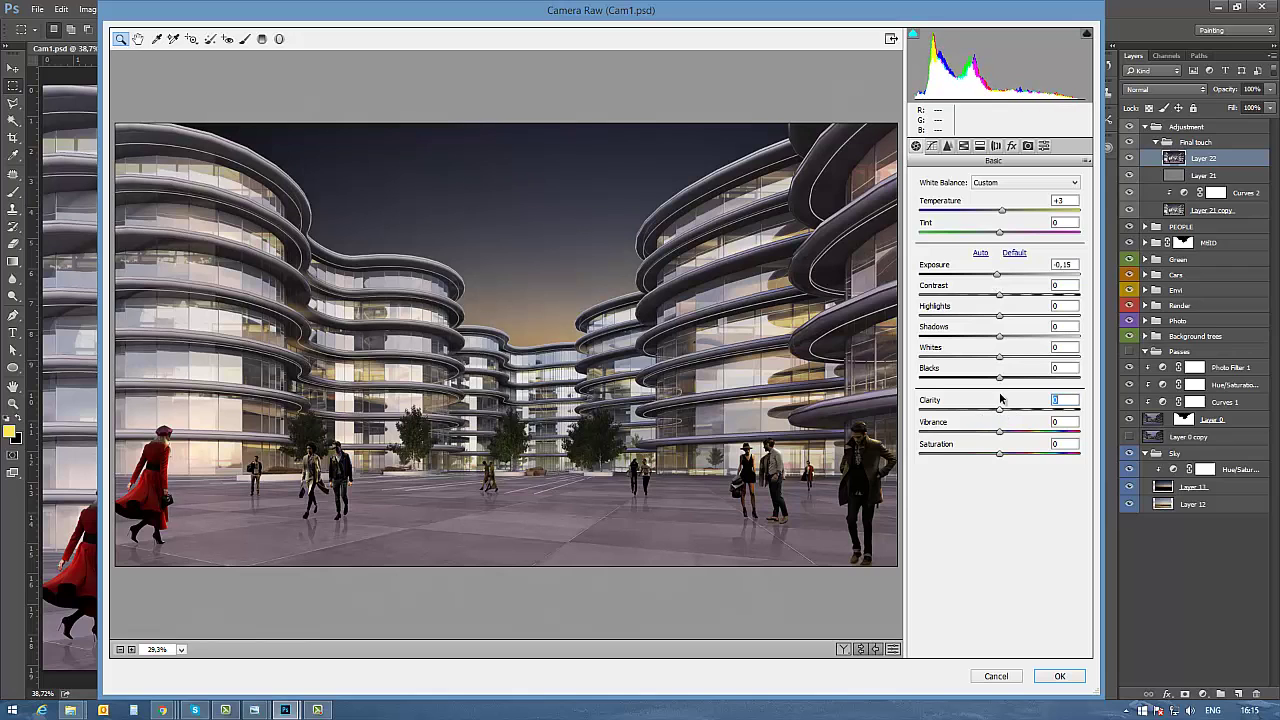
left_click_drag(1002, 292, 984, 366)
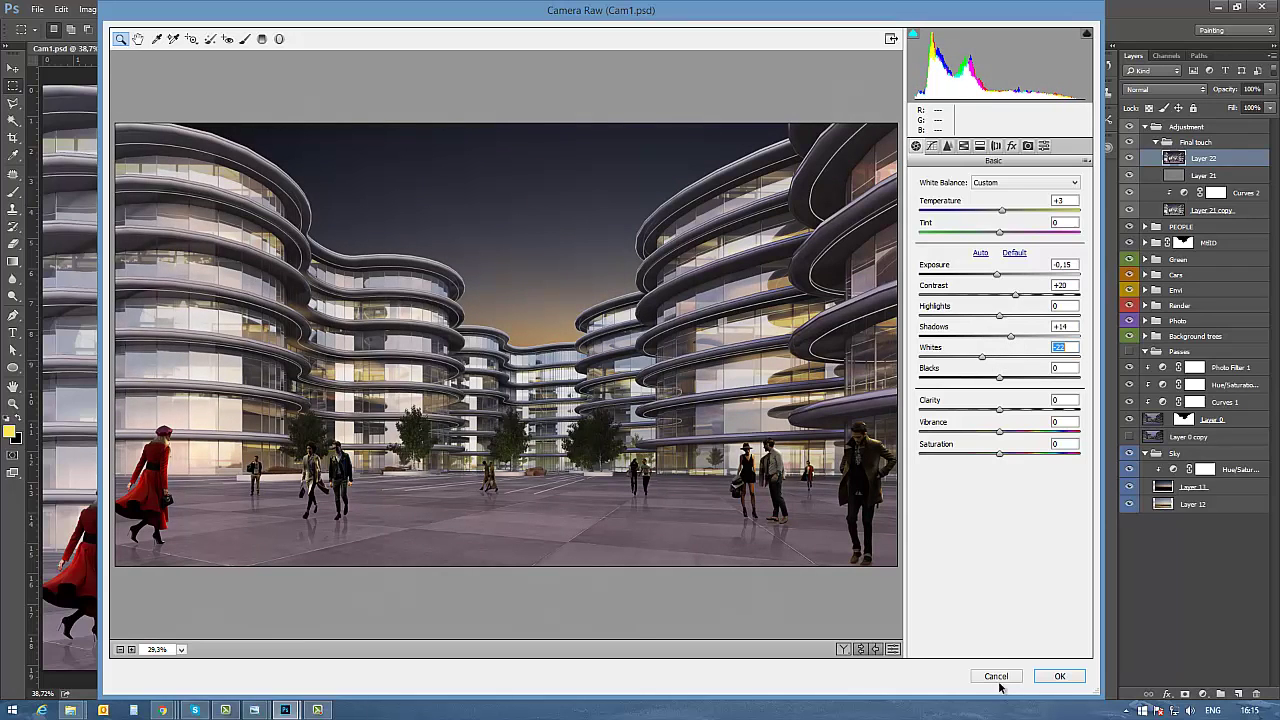
Step: Look through the Camera Calibration, Effects, Lens Corrections and Split Toning settings
left_click(1028, 147)
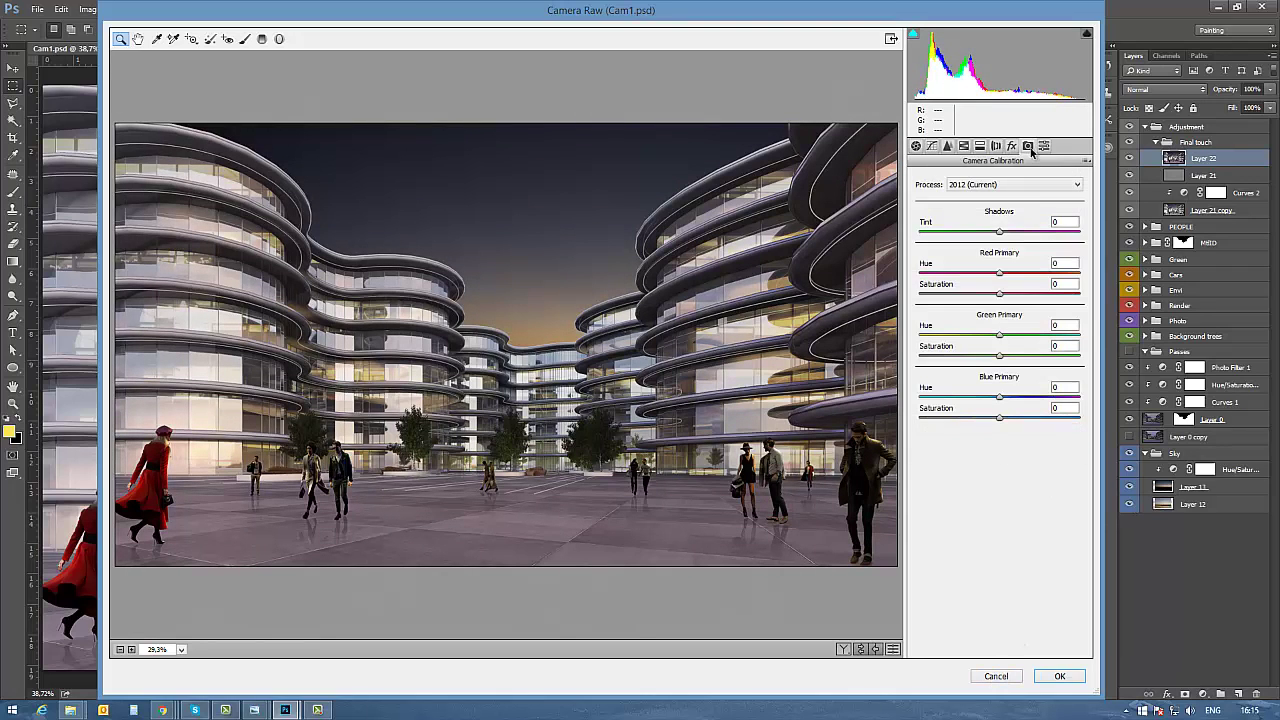
left_click(980, 184)
left_click(984, 184)
left_click(1011, 147)
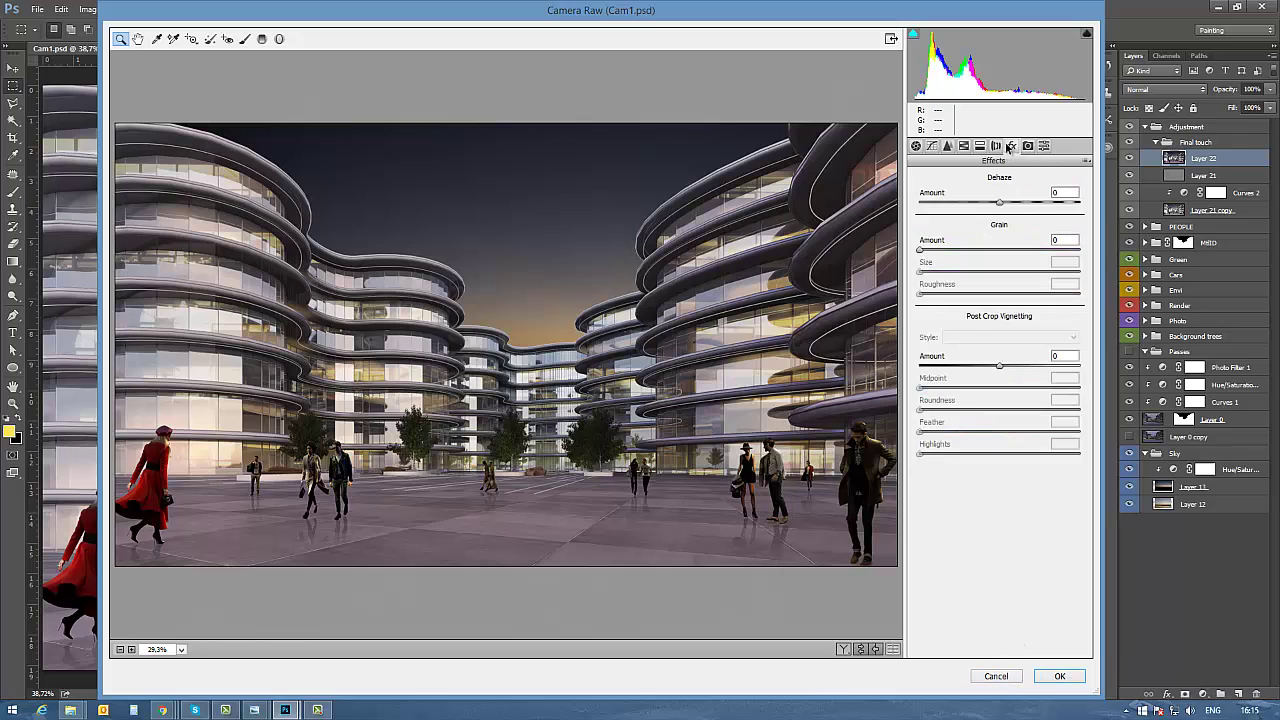
left_click(995, 147)
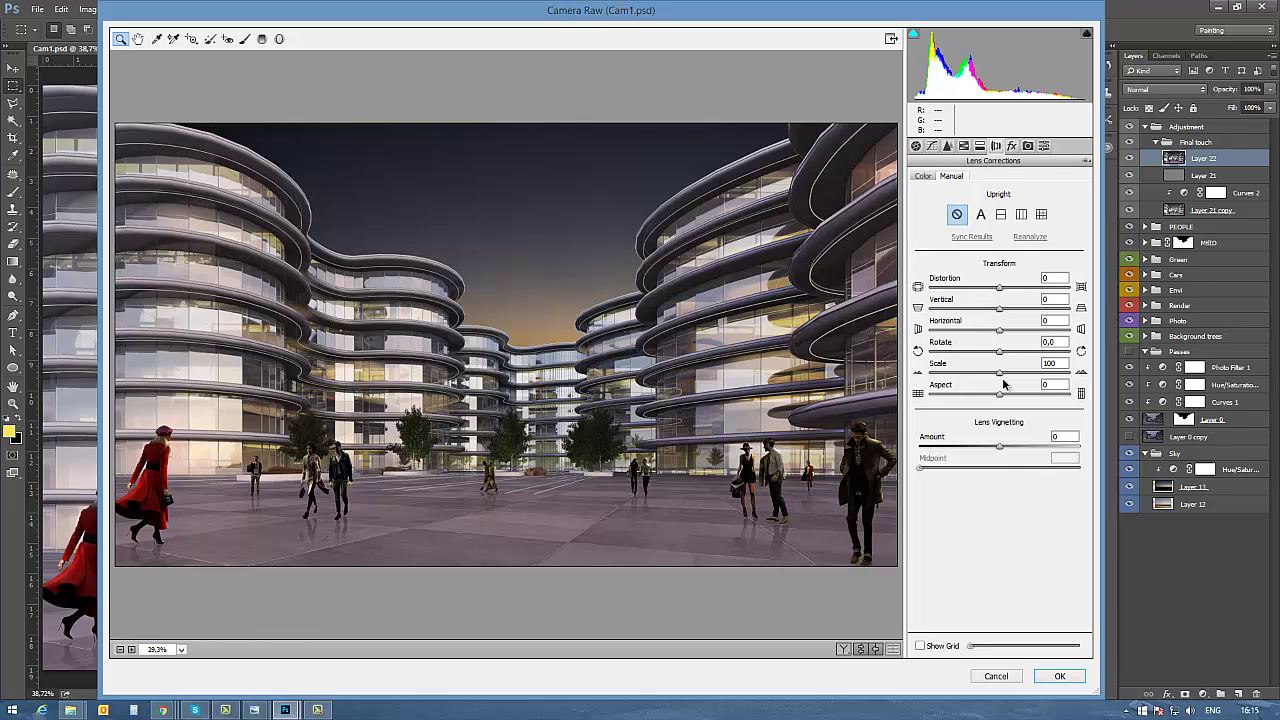
left_click(926, 177)
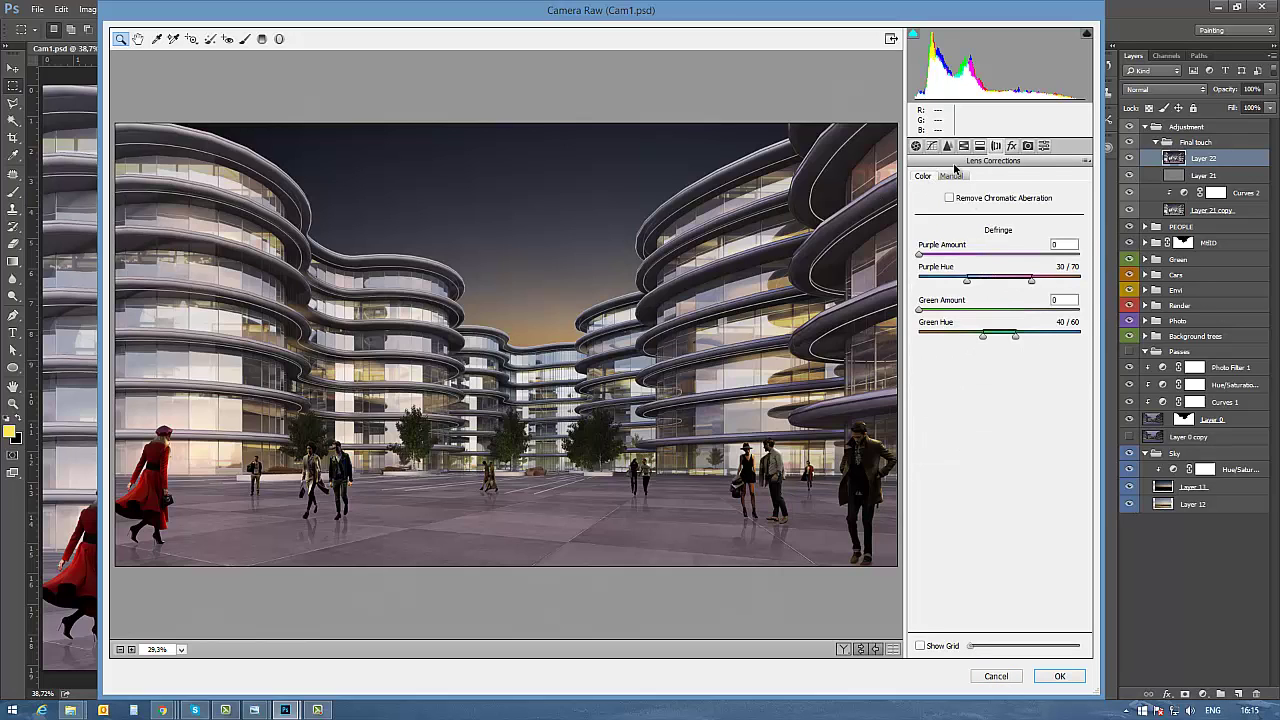
left_click(980, 146)
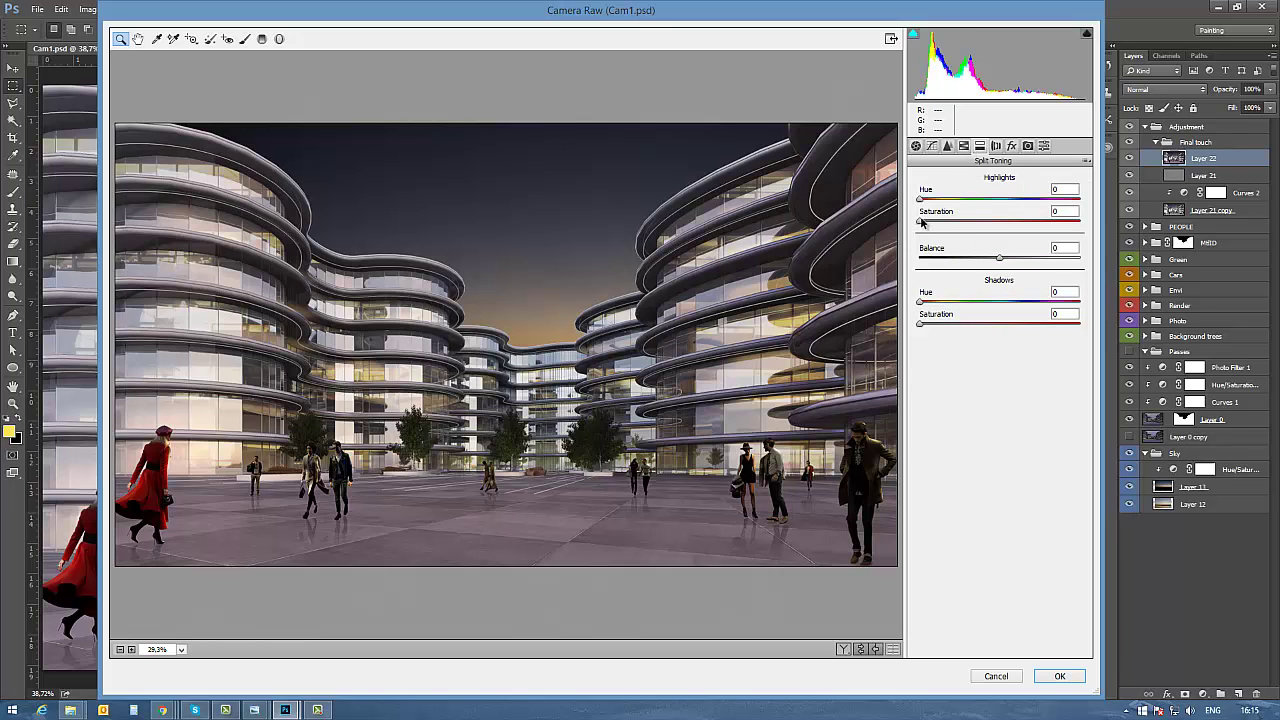
Step: Close the Camera Raw Filter without applying it and open the top merged layer in Color Efex Pro 4
mouse_move(922, 222)
left_mouse_down()
mouse_move(1006, 226)
mouse_move(923, 218)
mouse_move(1003, 199)
mouse_move(926, 199)
left_mouse_up()
left_click(997, 676)
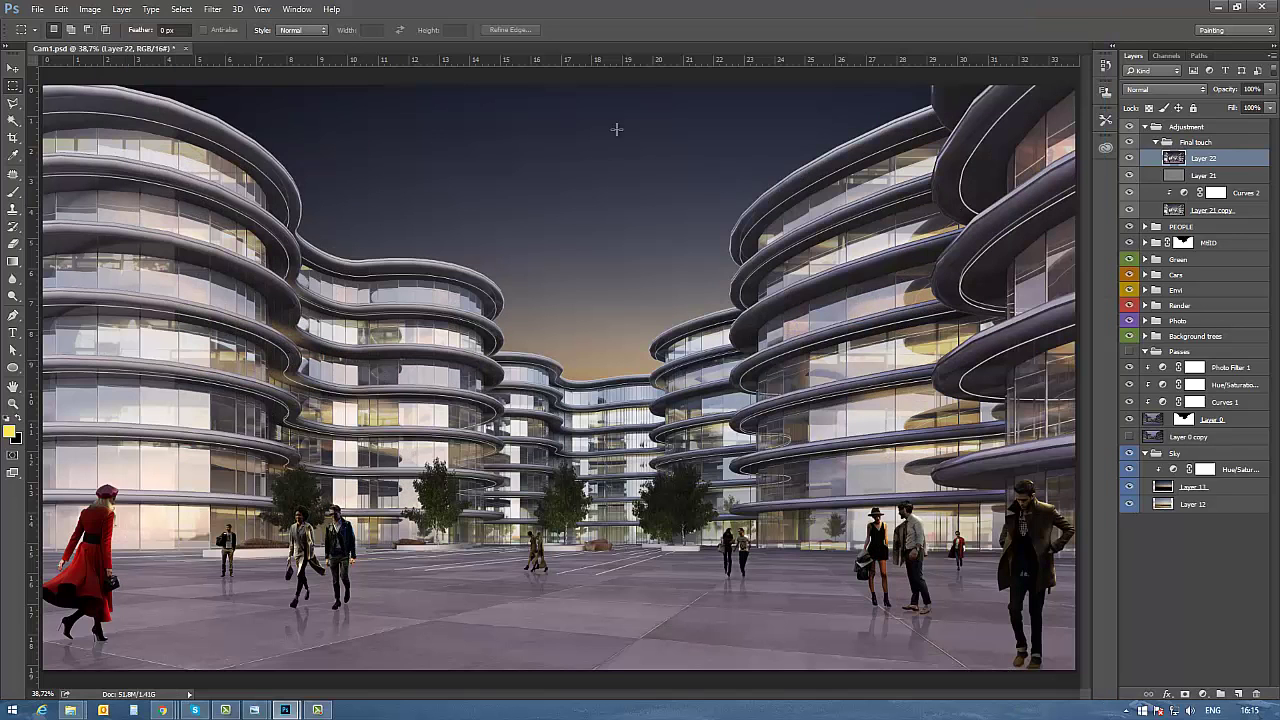
left_click(213, 9)
mouse_move(250, 302)
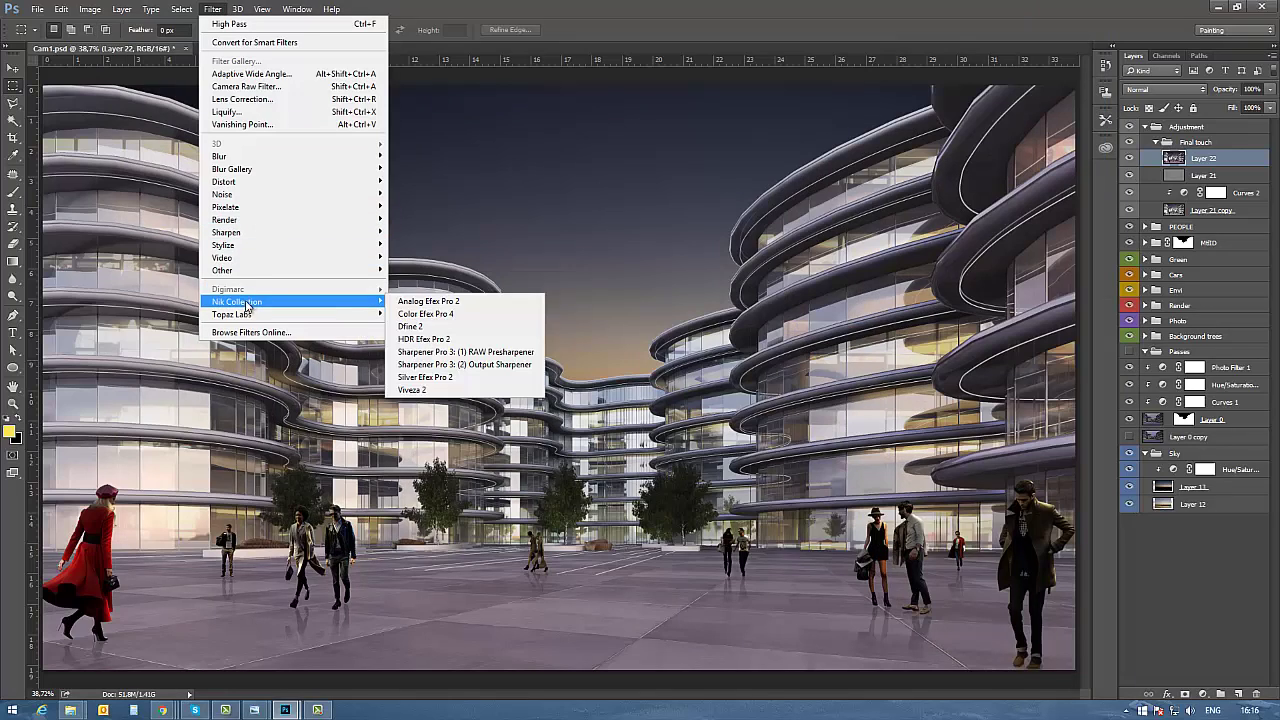
left_click(432, 314)
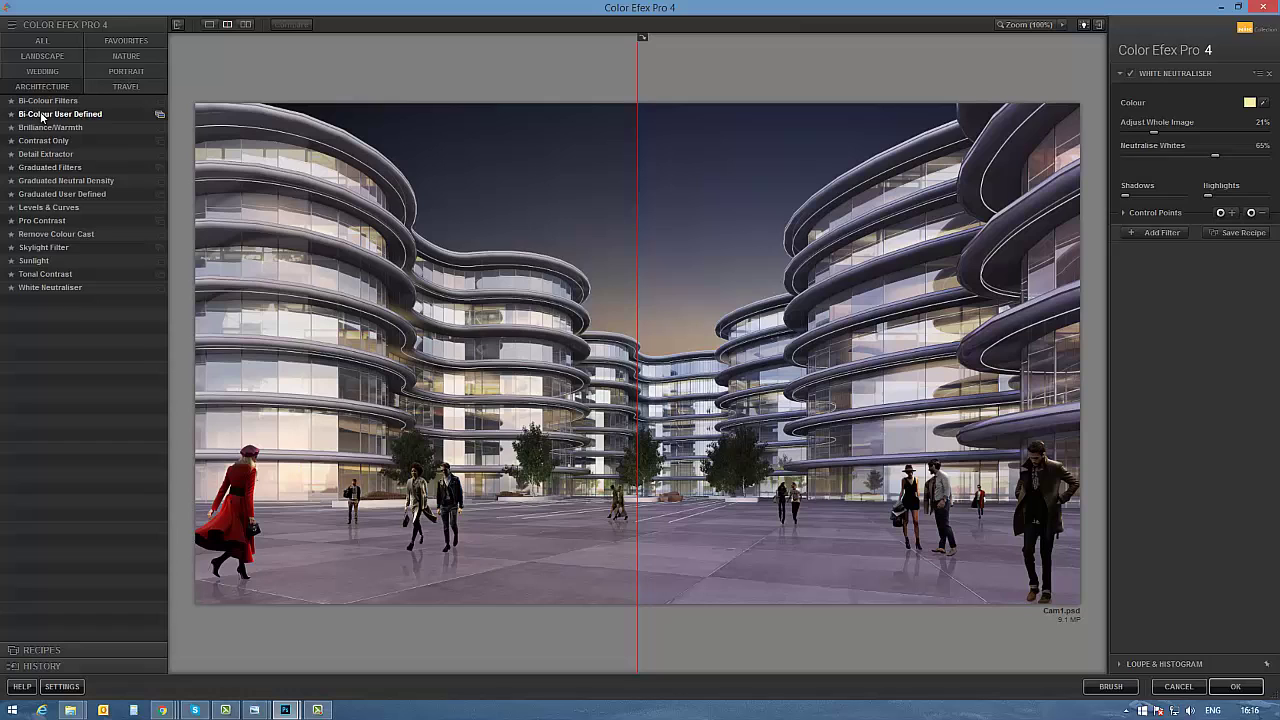
Step: Choose Bleach Bypass from the complete filter list and send it back as a masked layer for selective brushing
left_click(42, 40)
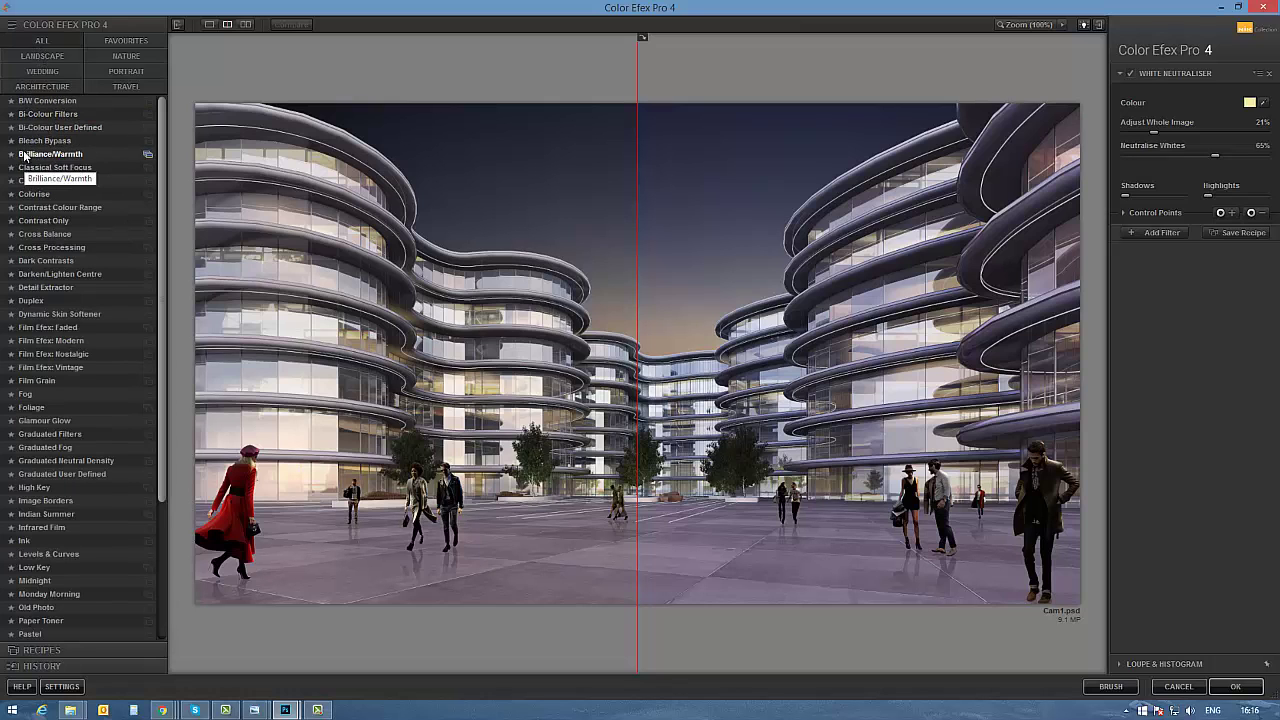
left_click(45, 142)
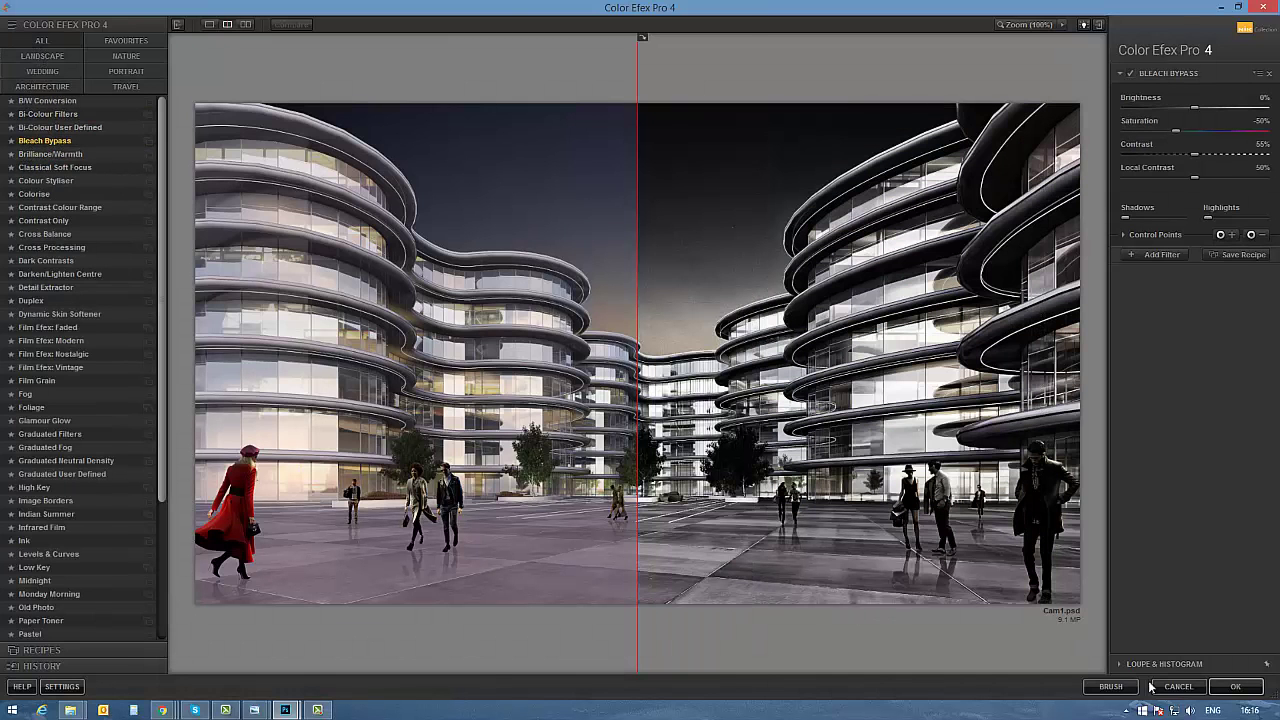
left_click(1110, 686)
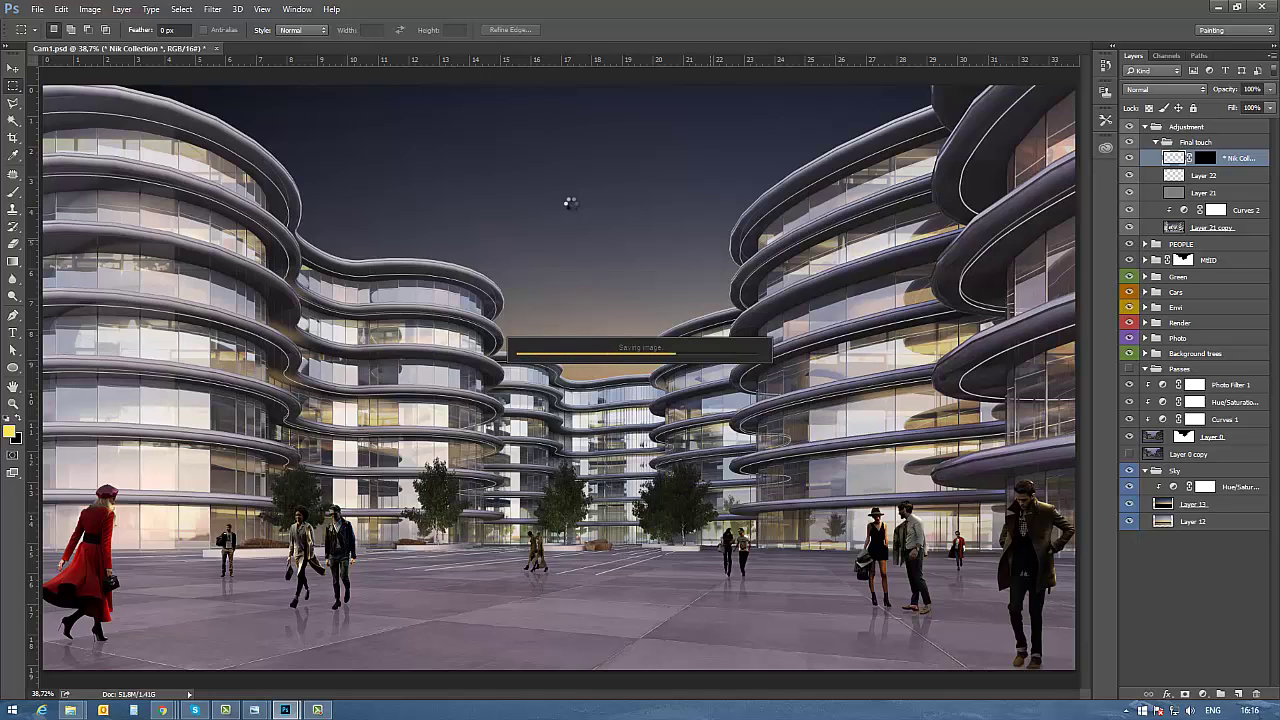
Step: Paint the Bleach Bypass effect into the mask over the plaza paving with a white 500 px brush at 16% opacity
key("b")
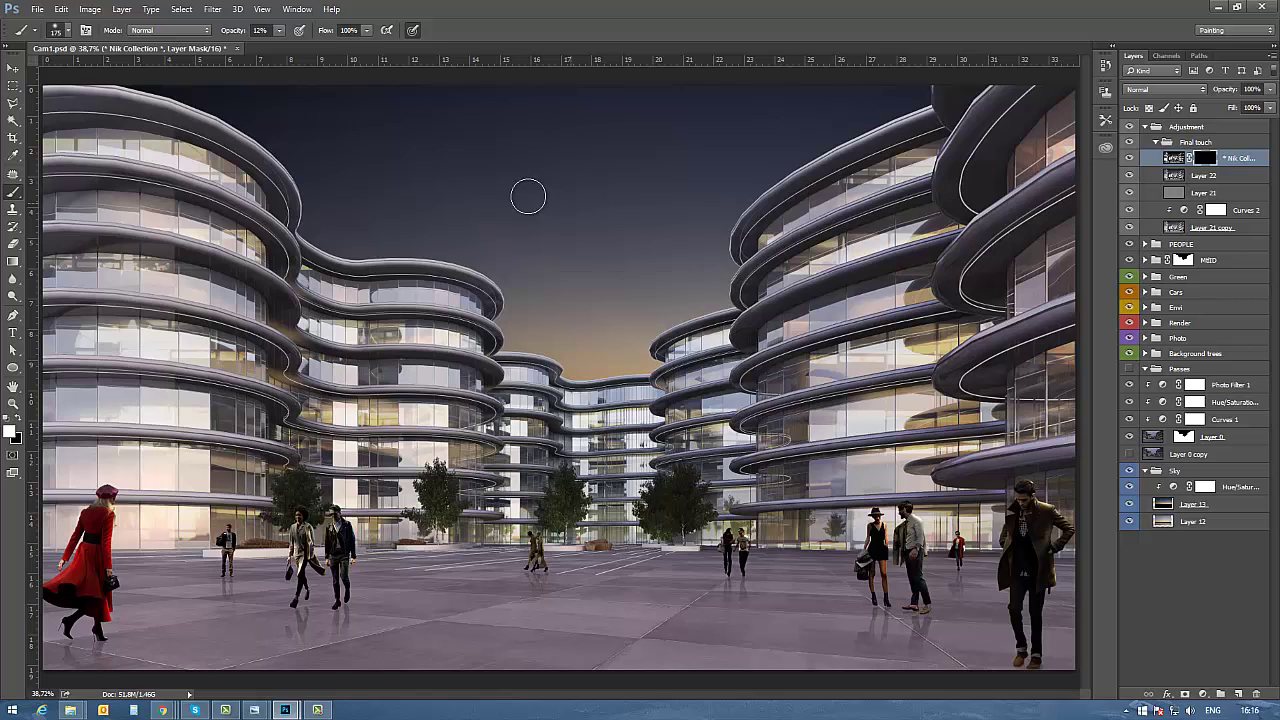
key("]")
key("]")
key("]")
key("]")
key("]")
key("]")
key("]")
key("]")
key("]")
key("]")
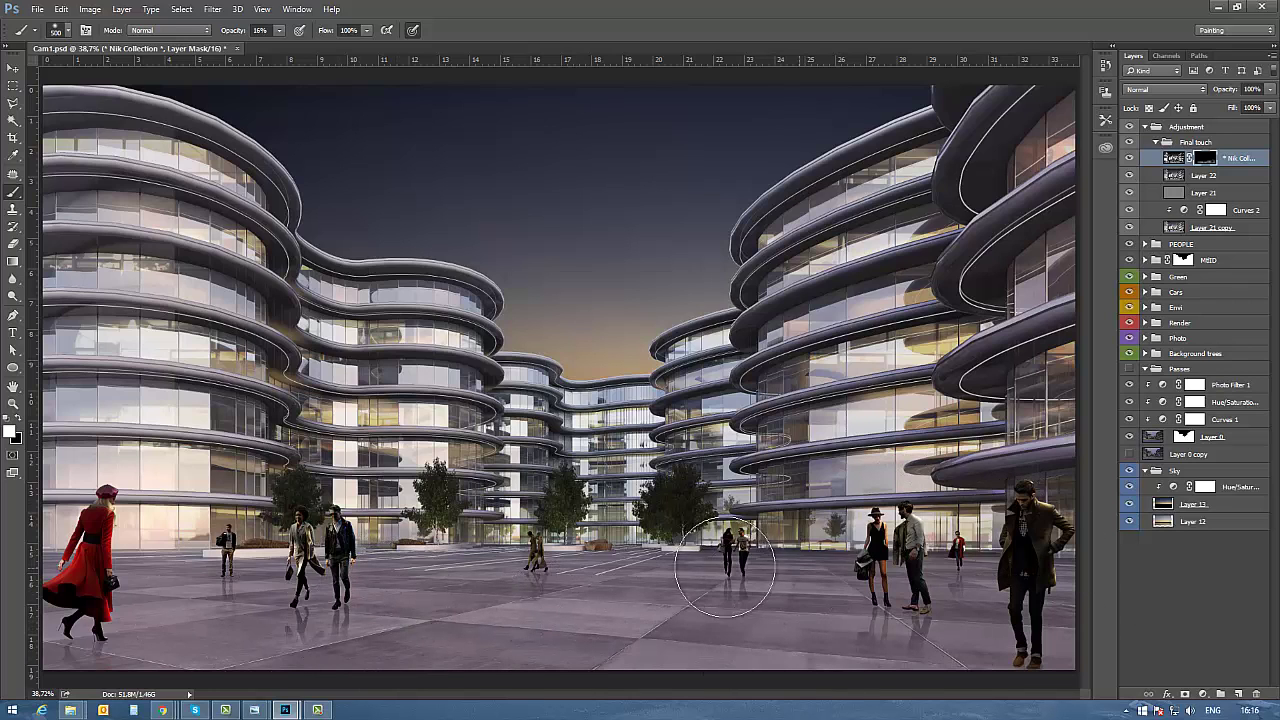
Step: Refine the effect mask over the plaza, buildings and sky, alternating white and black paint and enlarging the brush to 1100 px
key("x")
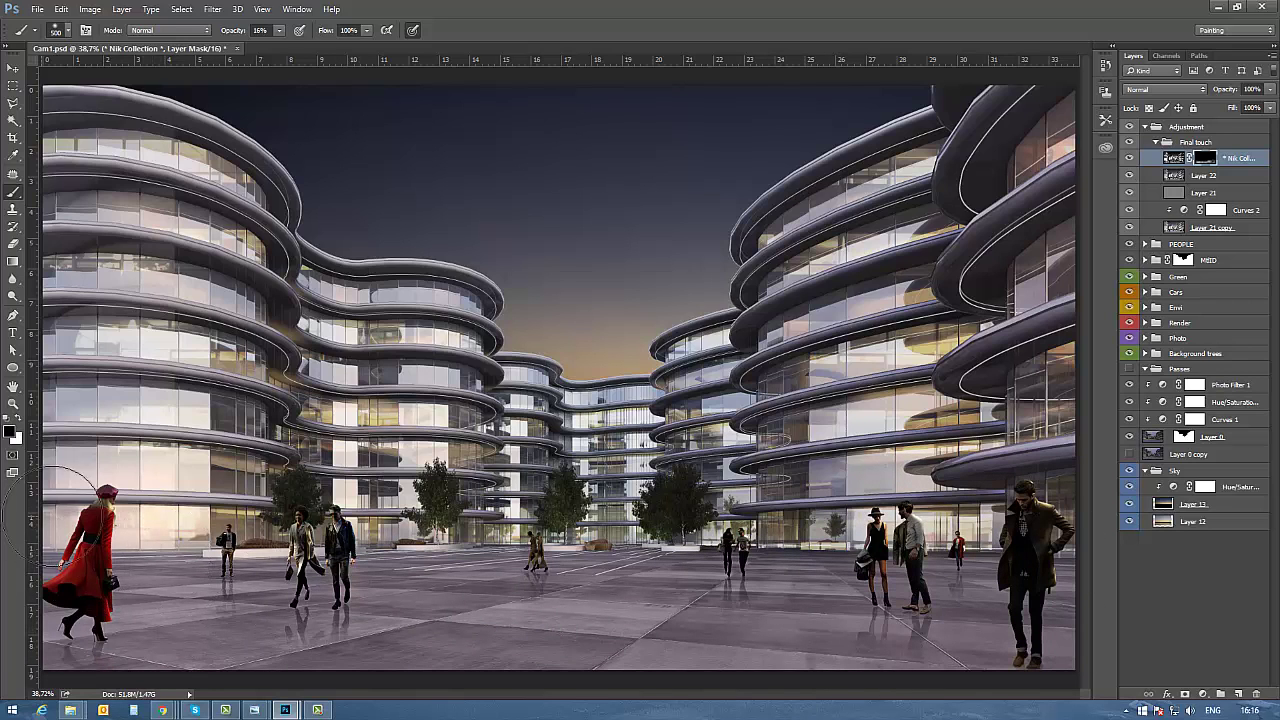
key("x")
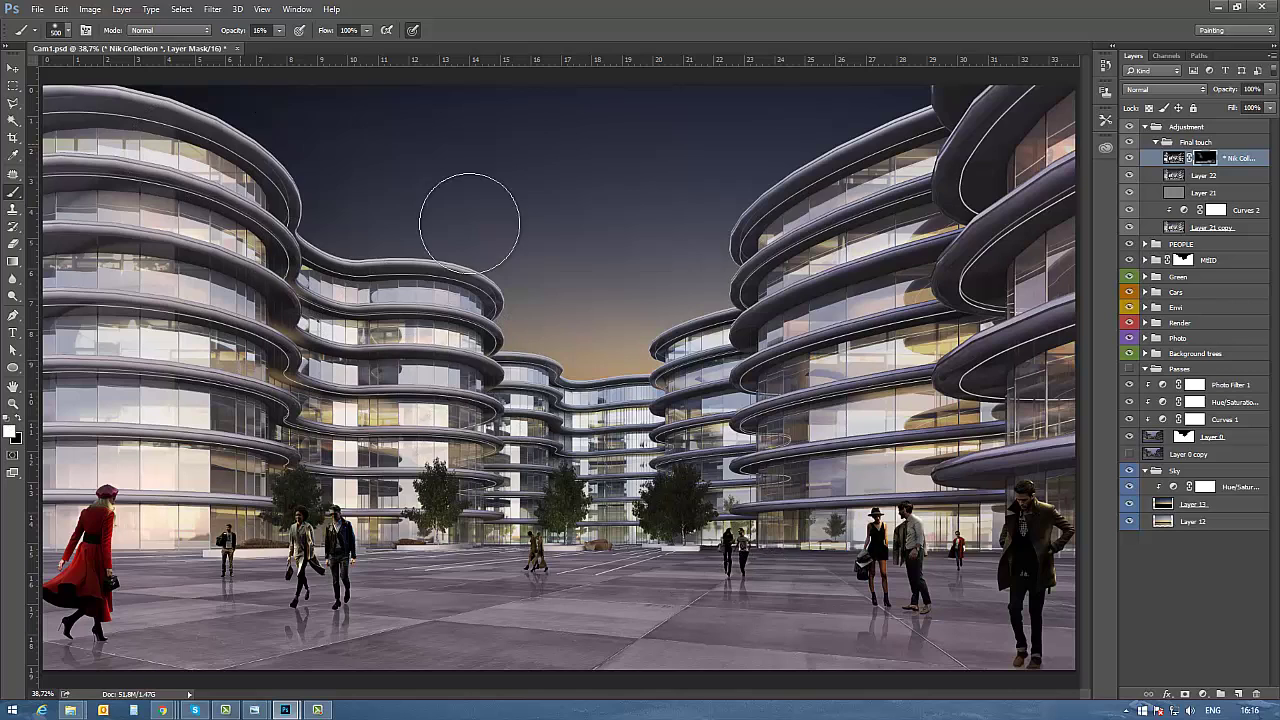
key("x")
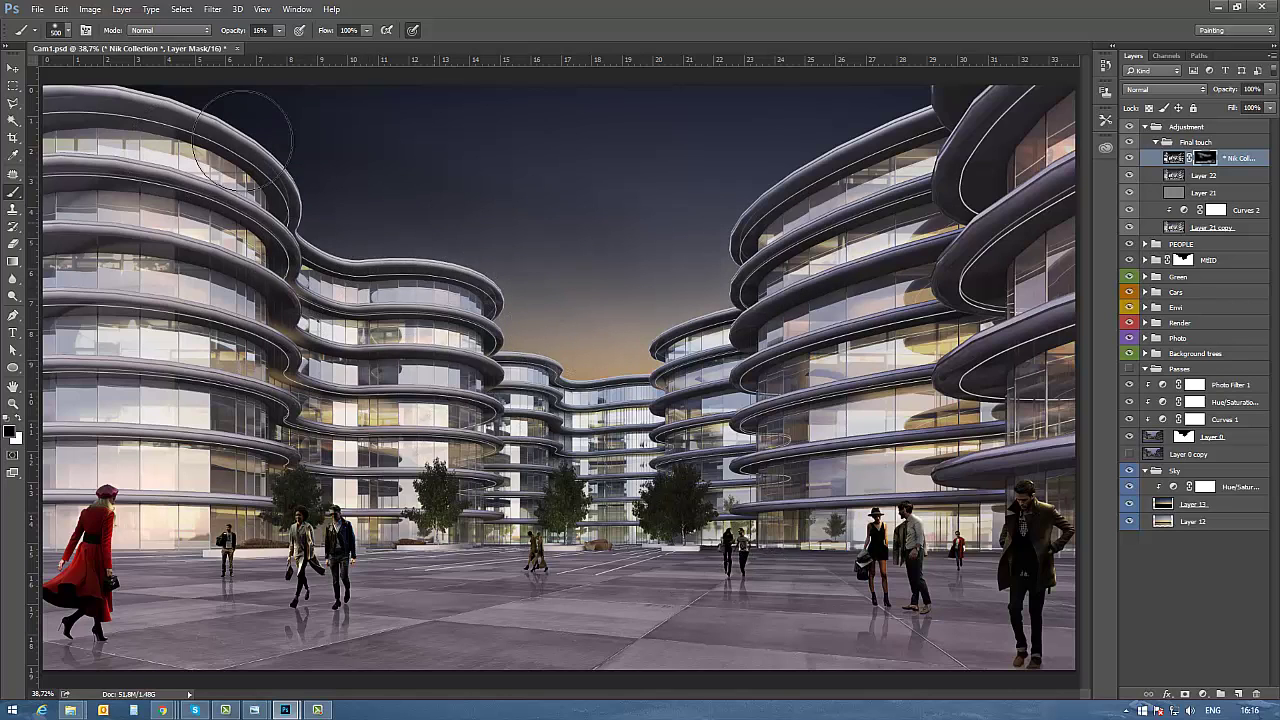
key("bracketright")
key("bracketright")
Step: Check the Bleach Bypass effect with its mask disabled and its layer hidden, and set the layer opacity to 82%
left_click(1208, 159, "shift")
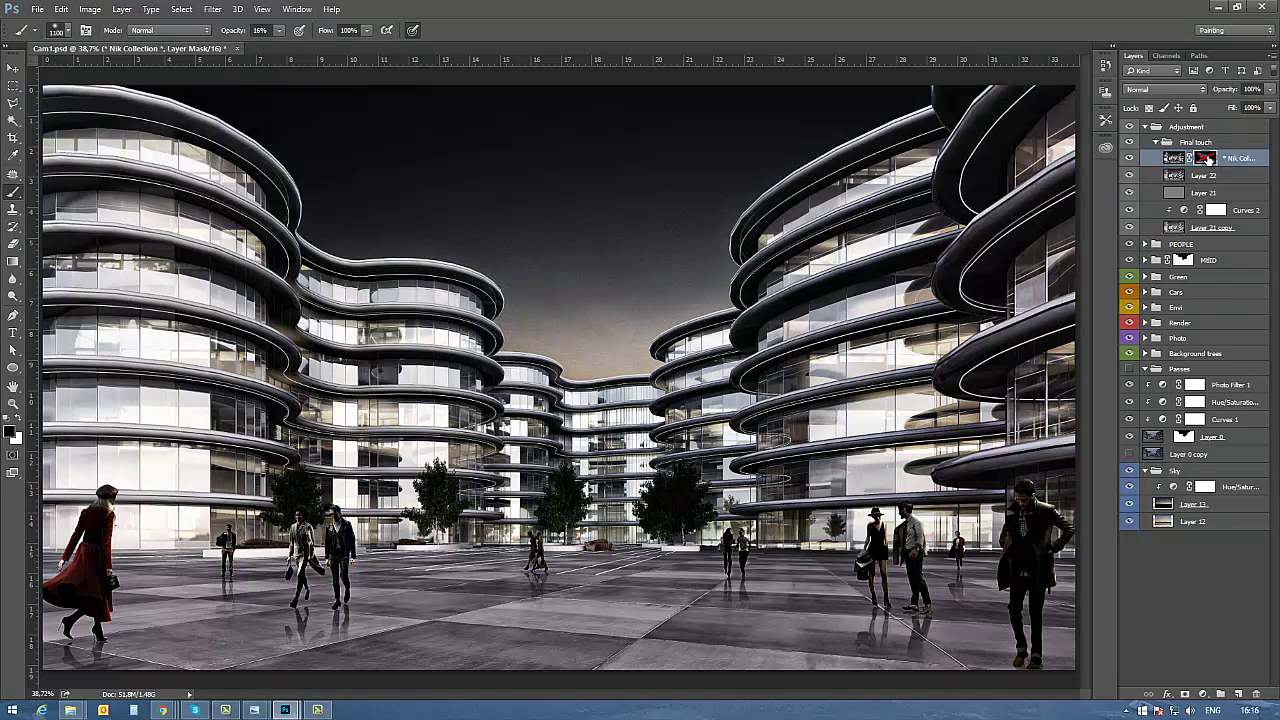
key("ctrl+i")
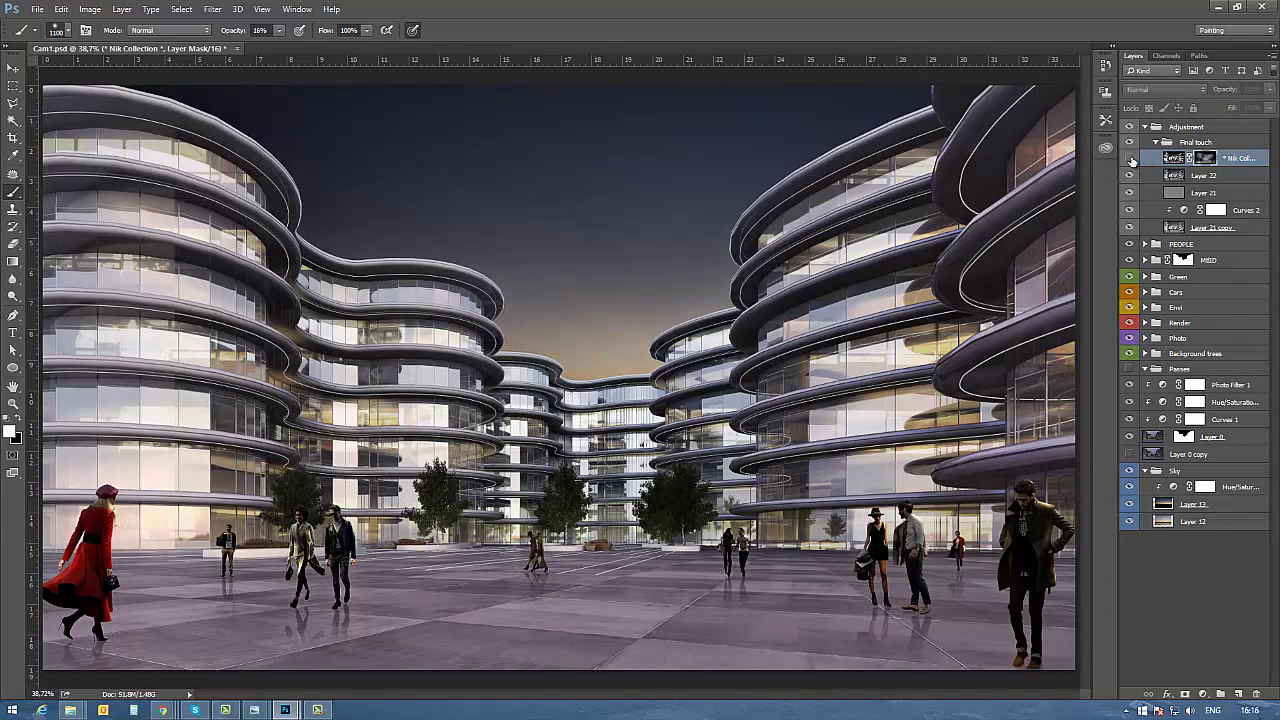
left_click_drag(1226, 91, 1215, 91)
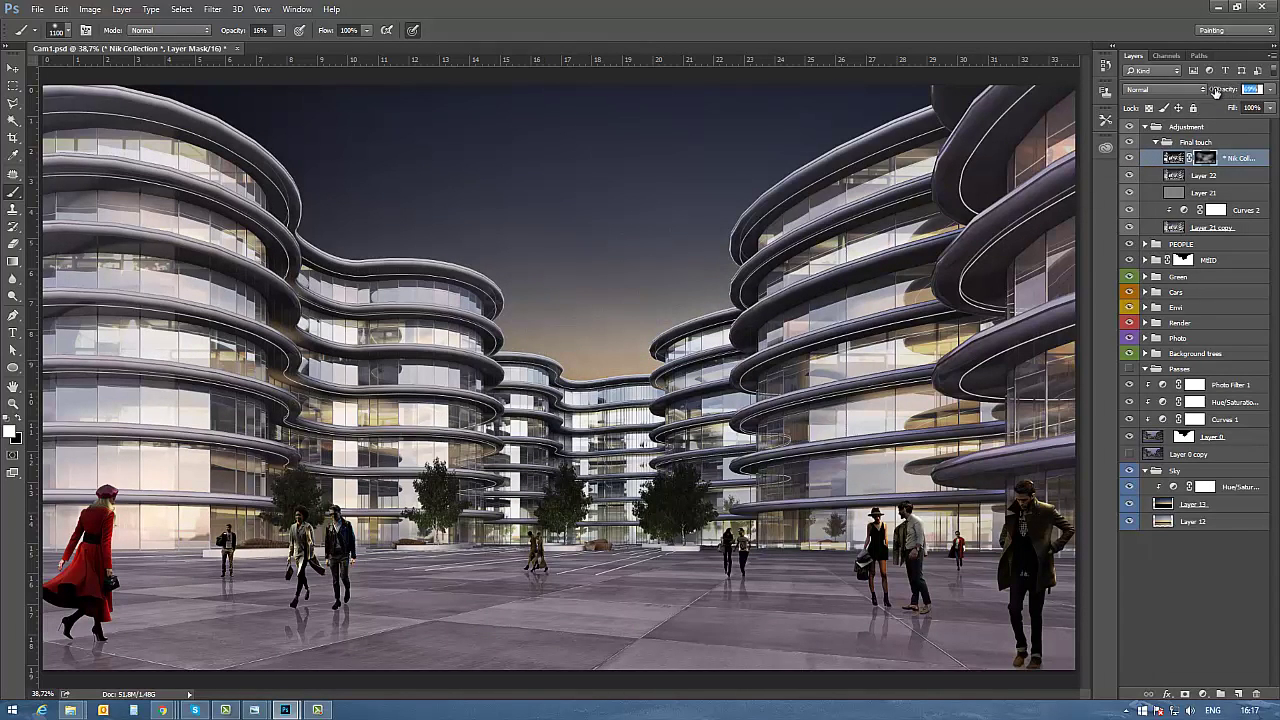
Step: Apply the selective Bleach Bypass edit and add a merged copy of the whole visible image above it
left_click(1166, 159, "ctrl")
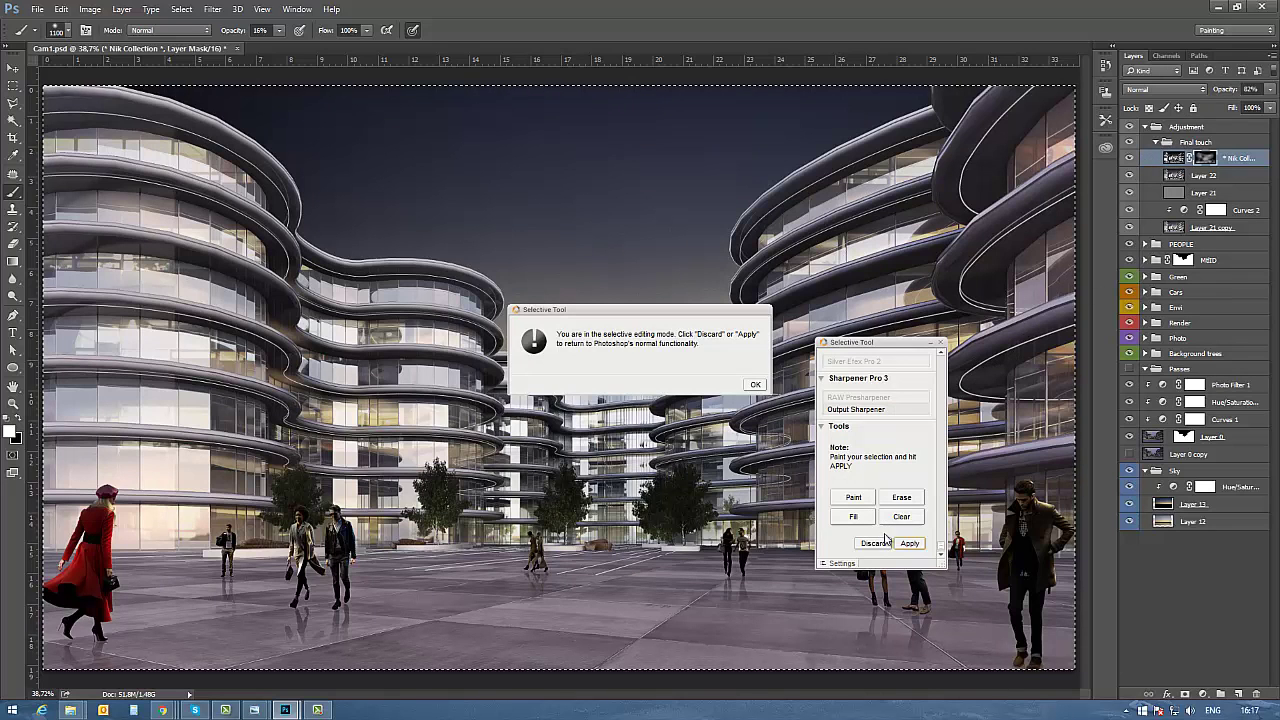
left_click(756, 384)
left_click(910, 544)
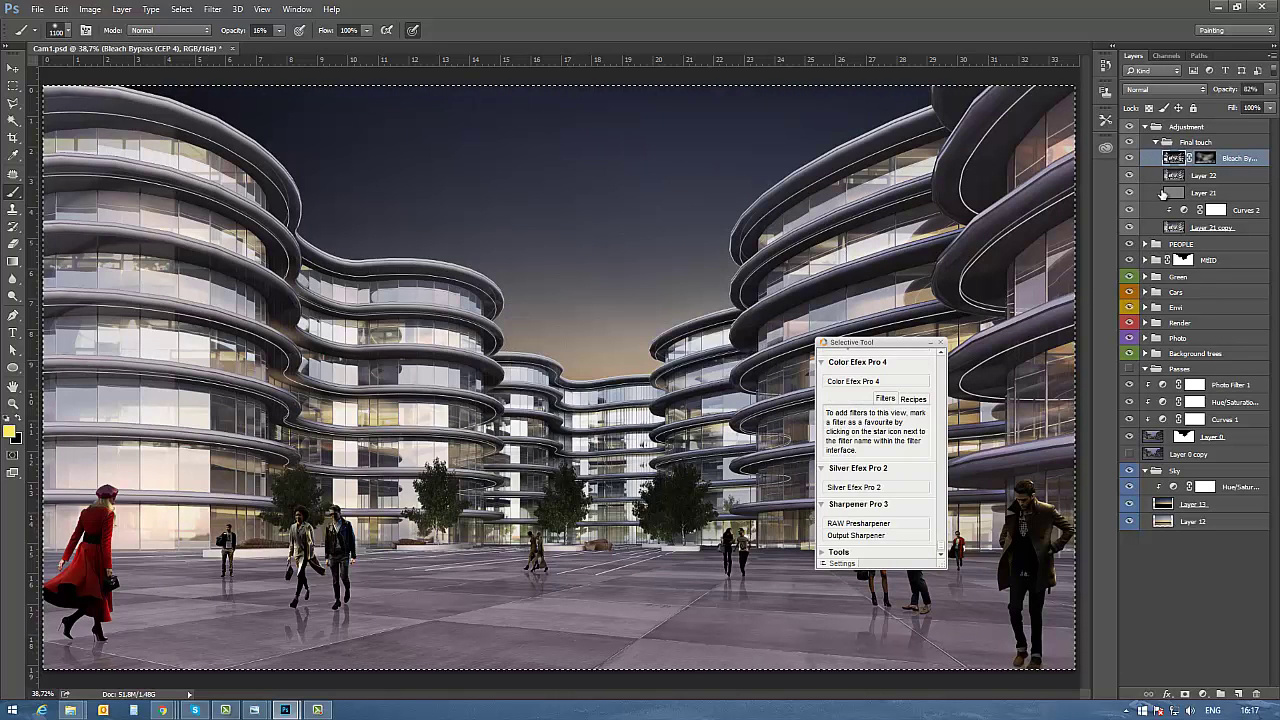
key("ctrl+shift+alt+e")
key("ctrl+d")
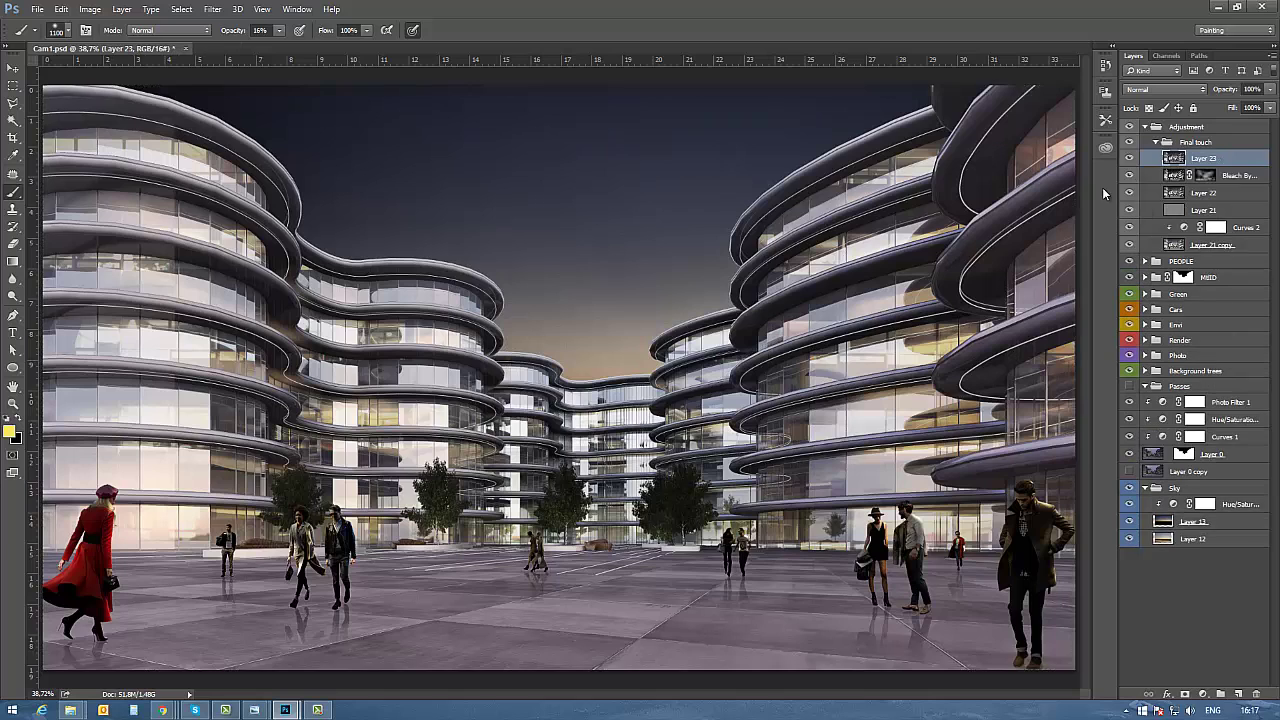
left_click(1129, 158)
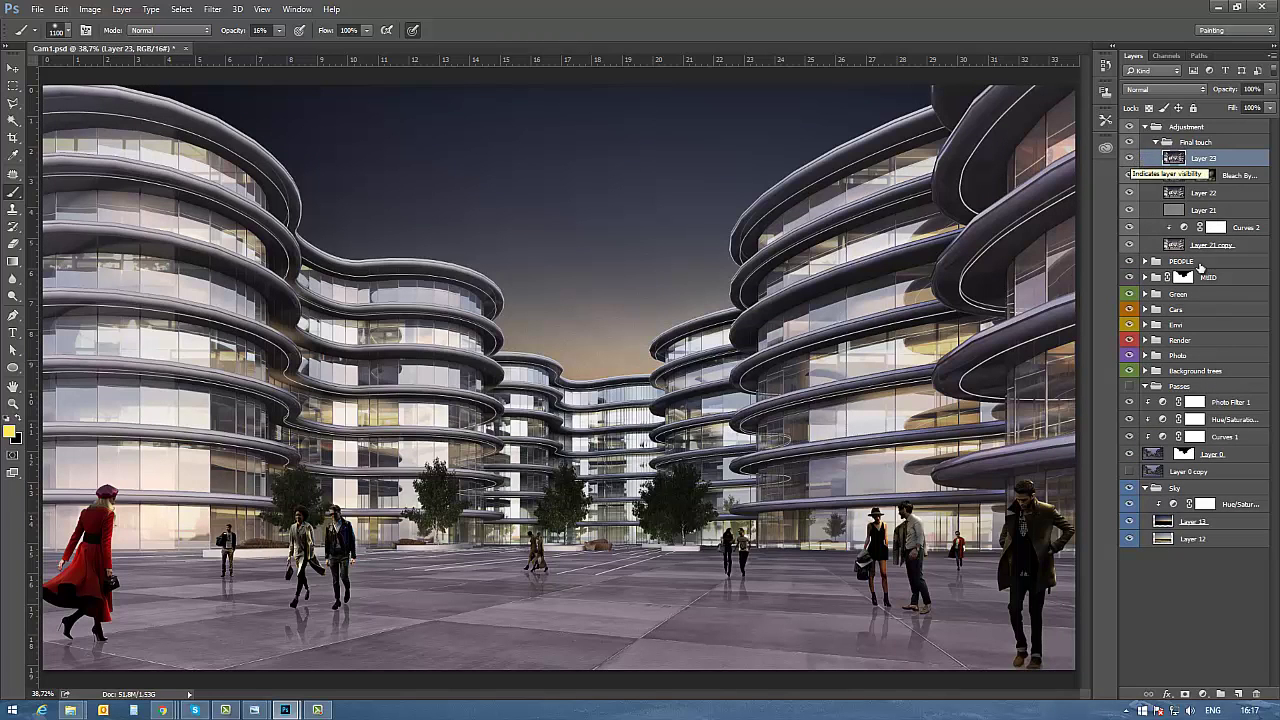
Step: Add a new empty layer above the merged copy and set its blending mode to Color Dodge
left_click(1240, 692)
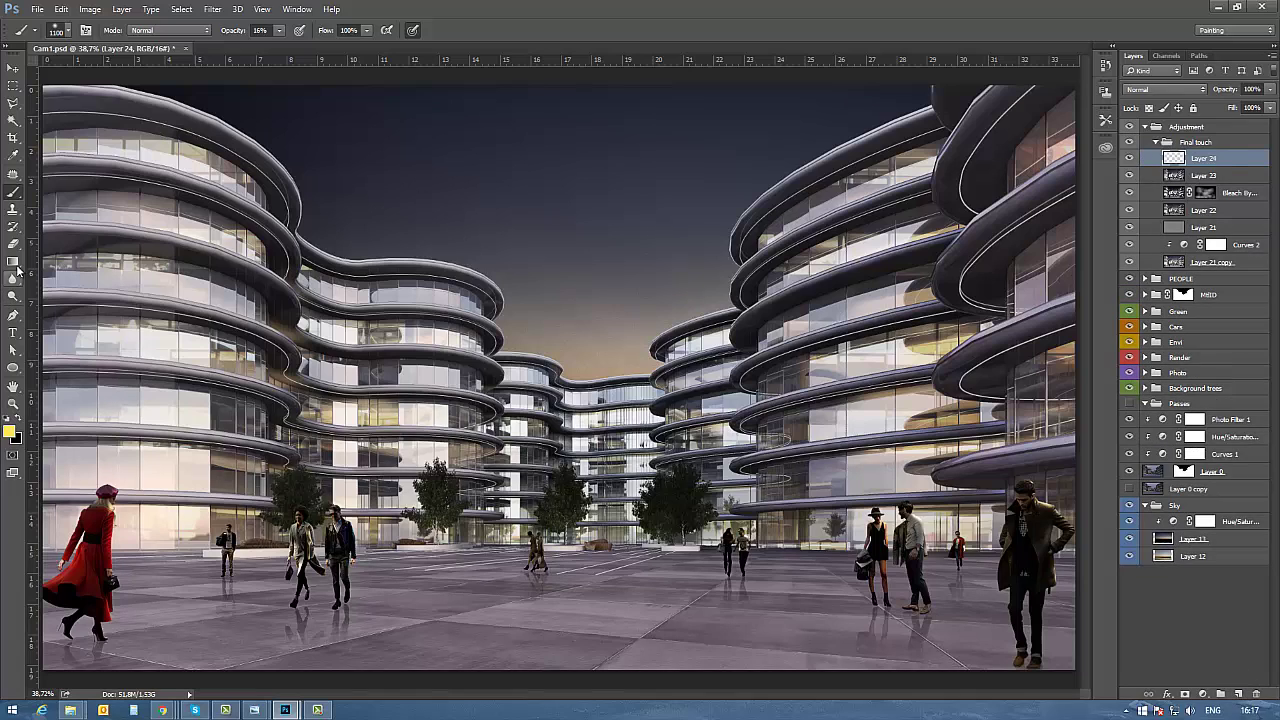
key("x")
left_click(1156, 91)
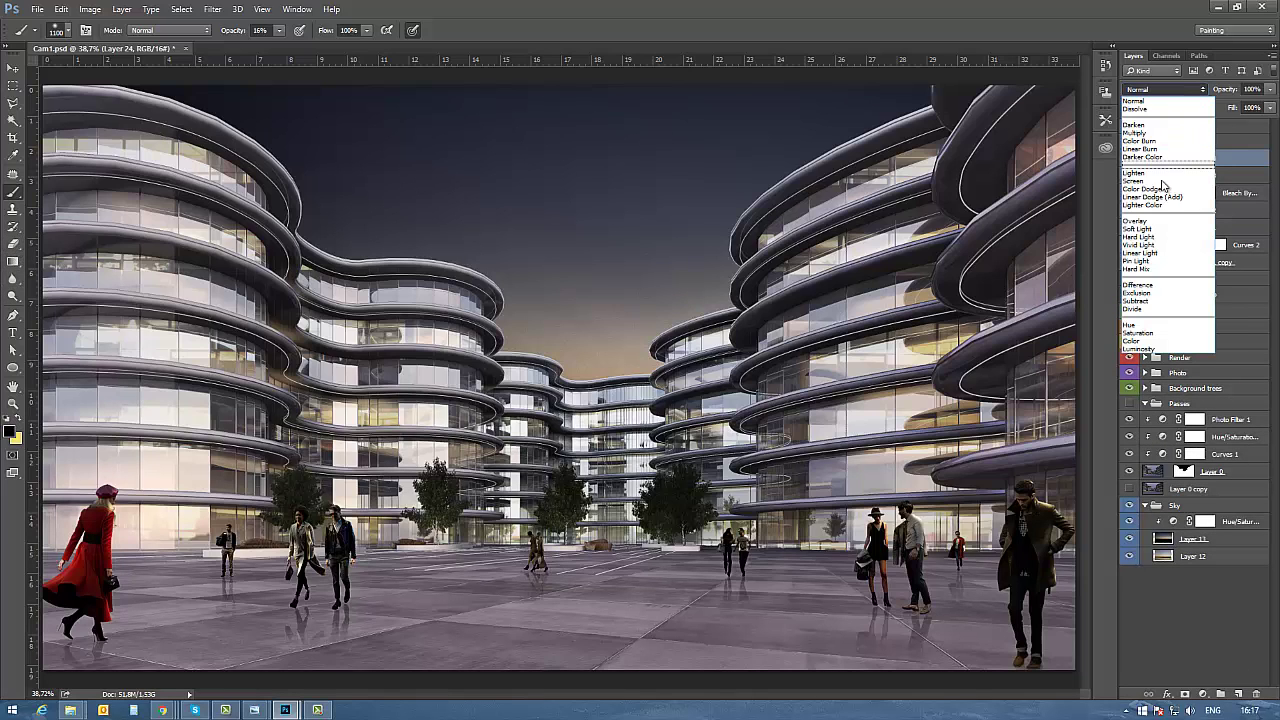
left_click(1128, 196)
key("Down")
key("Down")
key("Down")
key("Down")
key("Down")
key("Down")
key("Down")
key("Down")
key("Down")
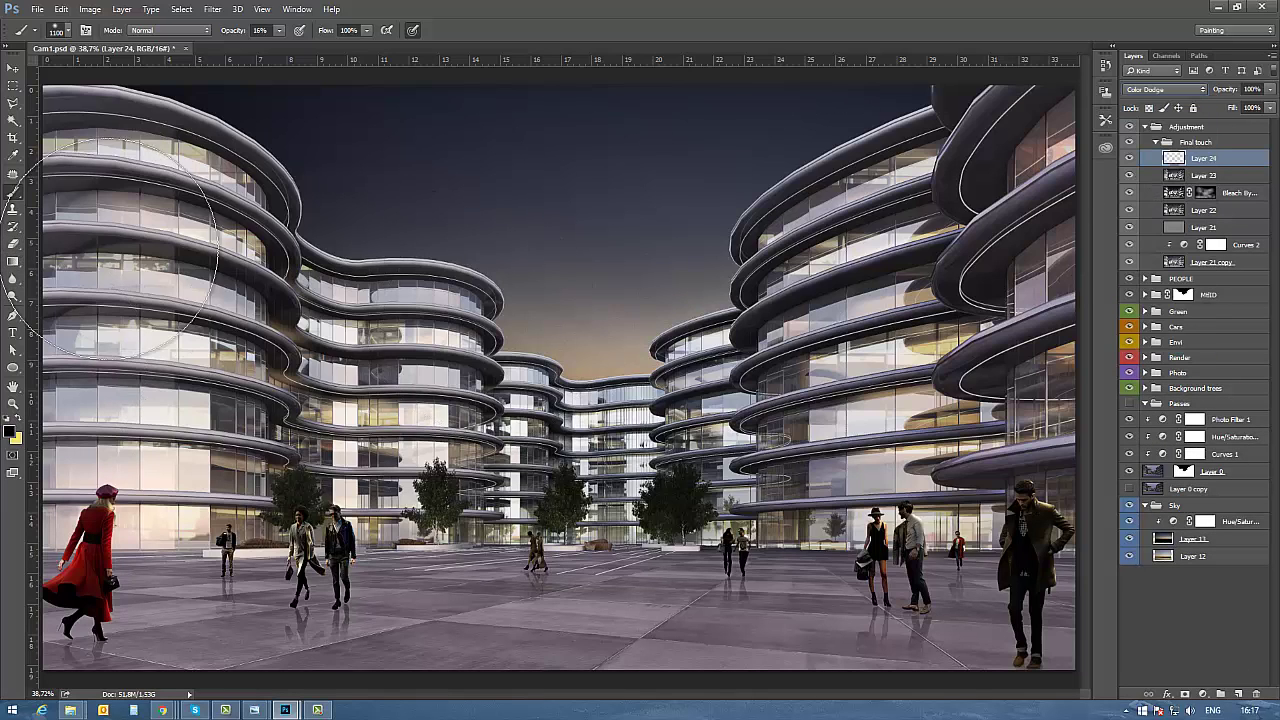
Step: Try filling the Color Dodge layer with a linear Black, White gradient and undo it
left_click(12, 262)
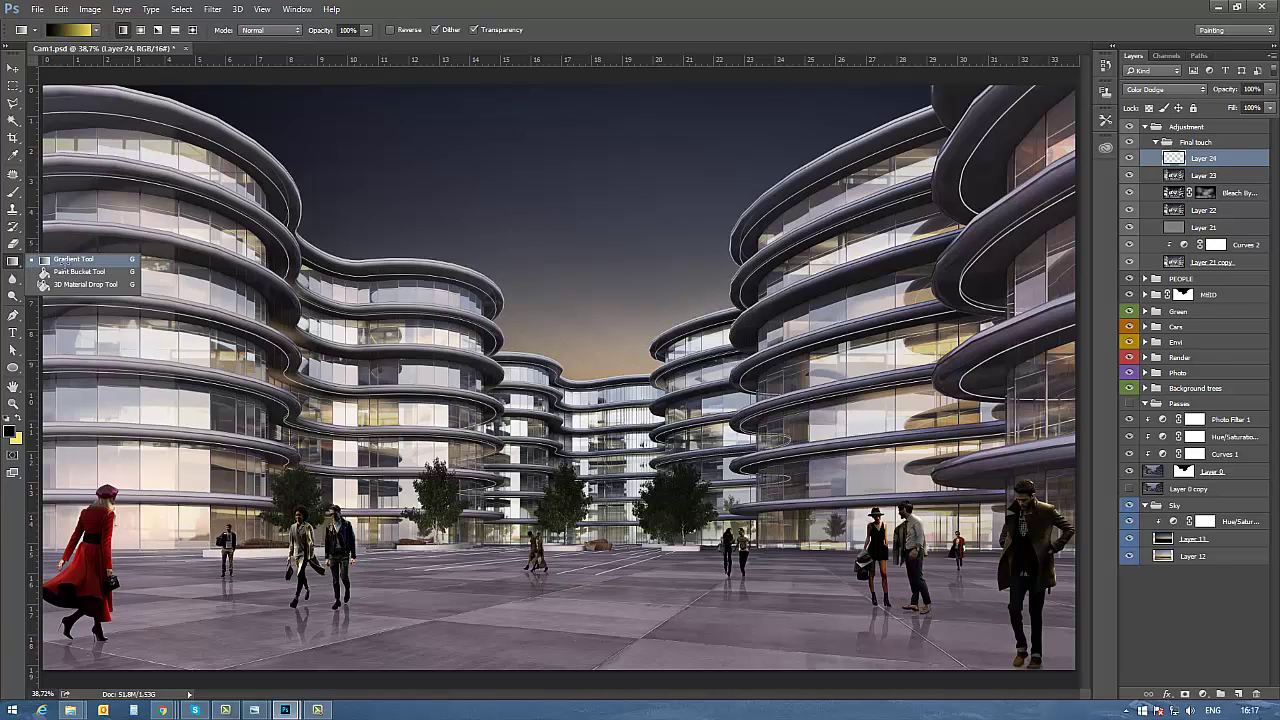
left_click(64, 261)
left_click(95, 31)
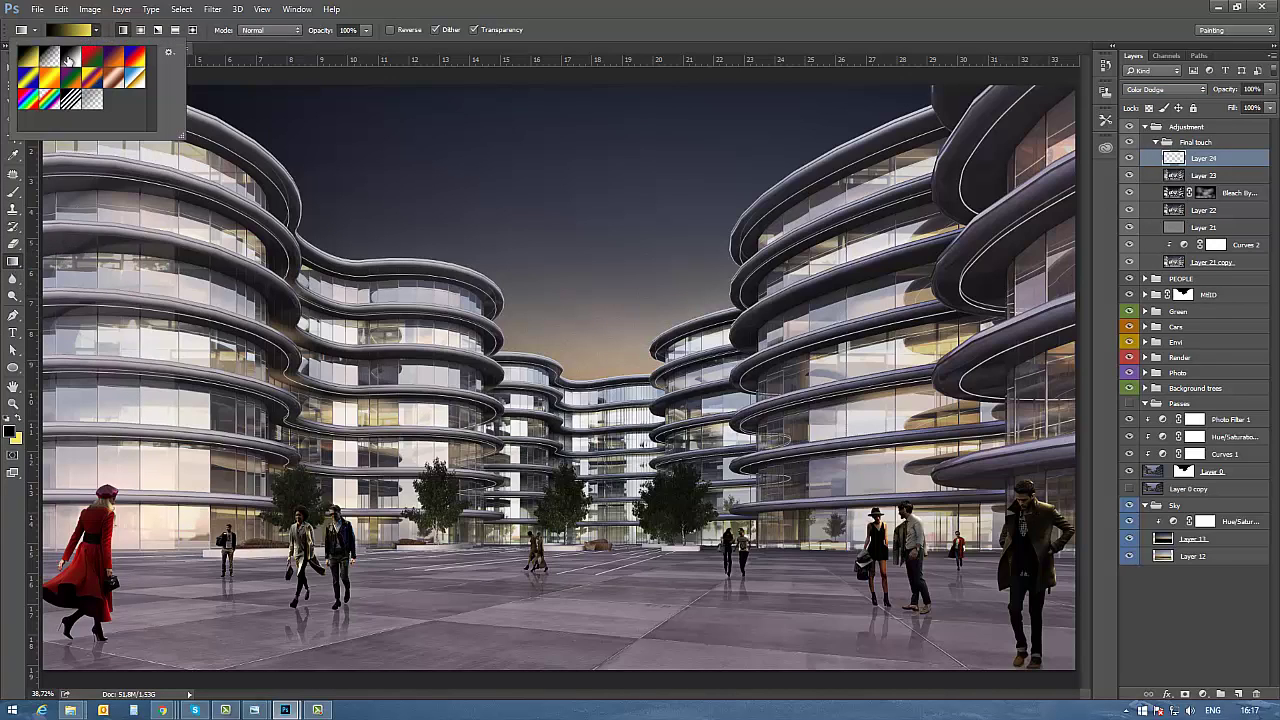
left_click(68, 60)
double_click(540, 12)
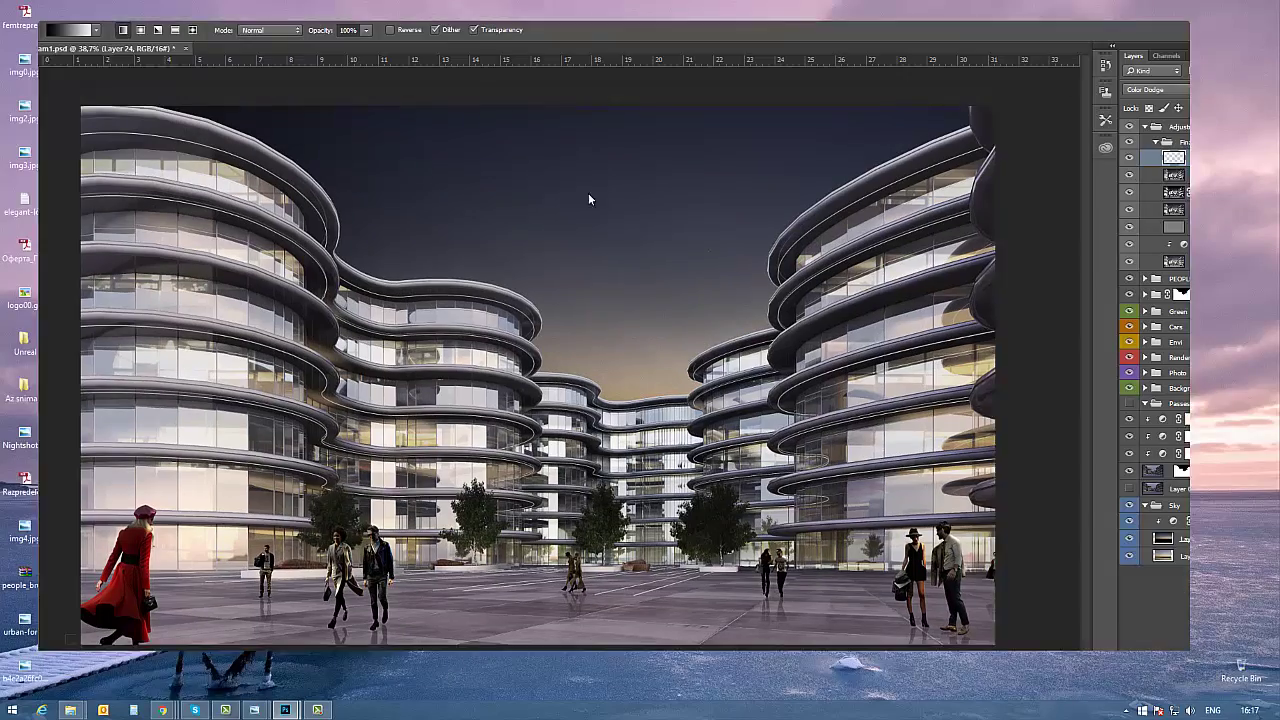
double_click(751, 14)
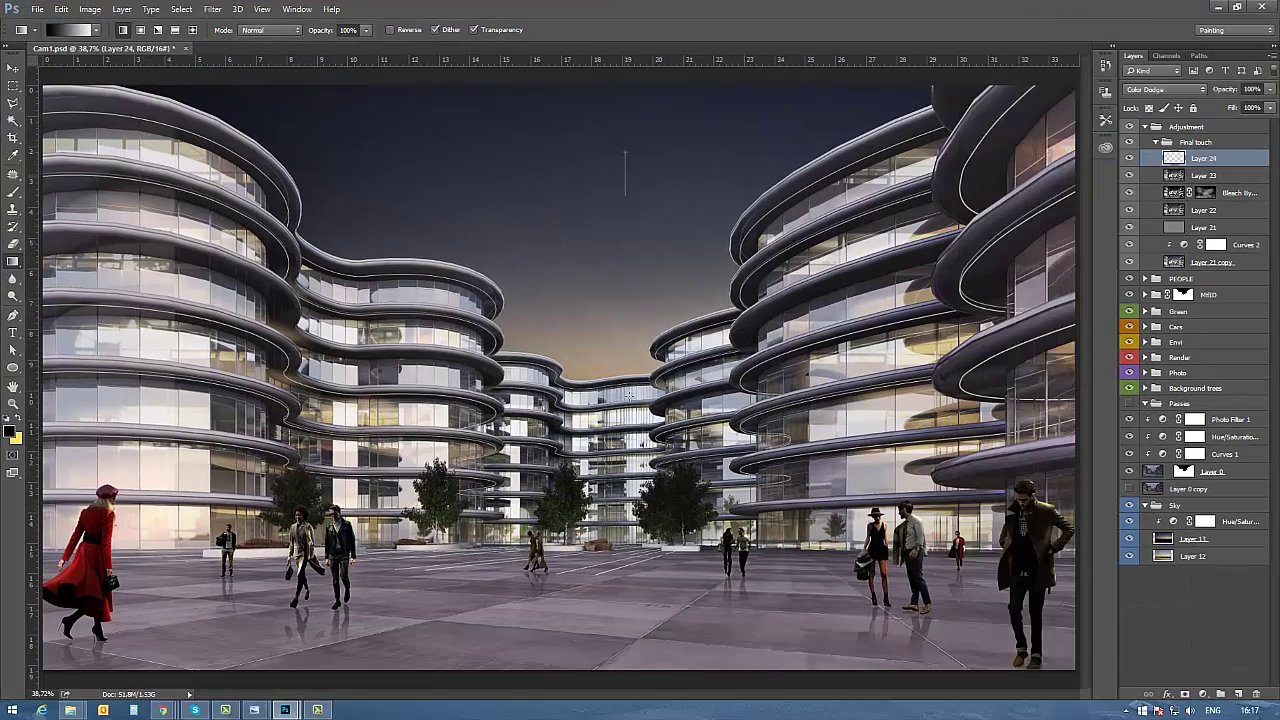
left_click_drag(625, 196, 628, 420)
key("ctrl+z")
left_click_drag(634, 596, 590, 80)
key("ctrl+z")
left_click(91, 31)
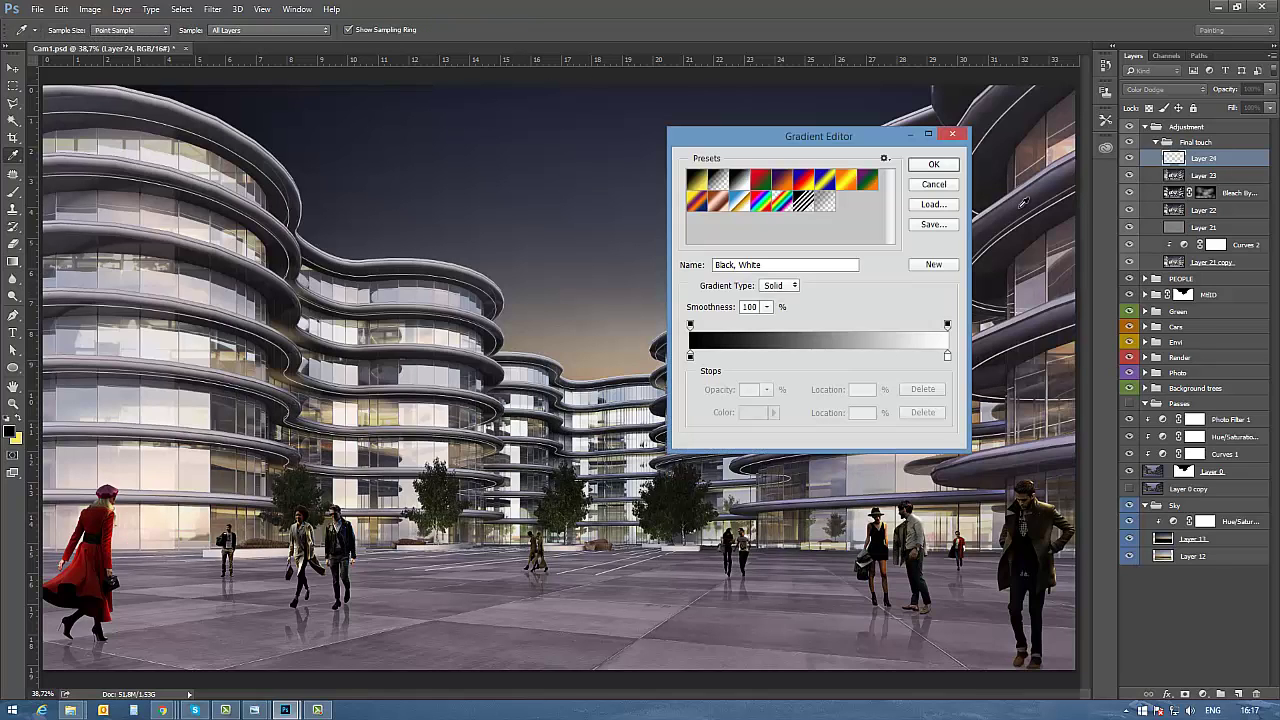
left_click(934, 185)
Step: Fill the Color Dodge layer with solid black using the Paint Bucket tool
right_click(17, 265)
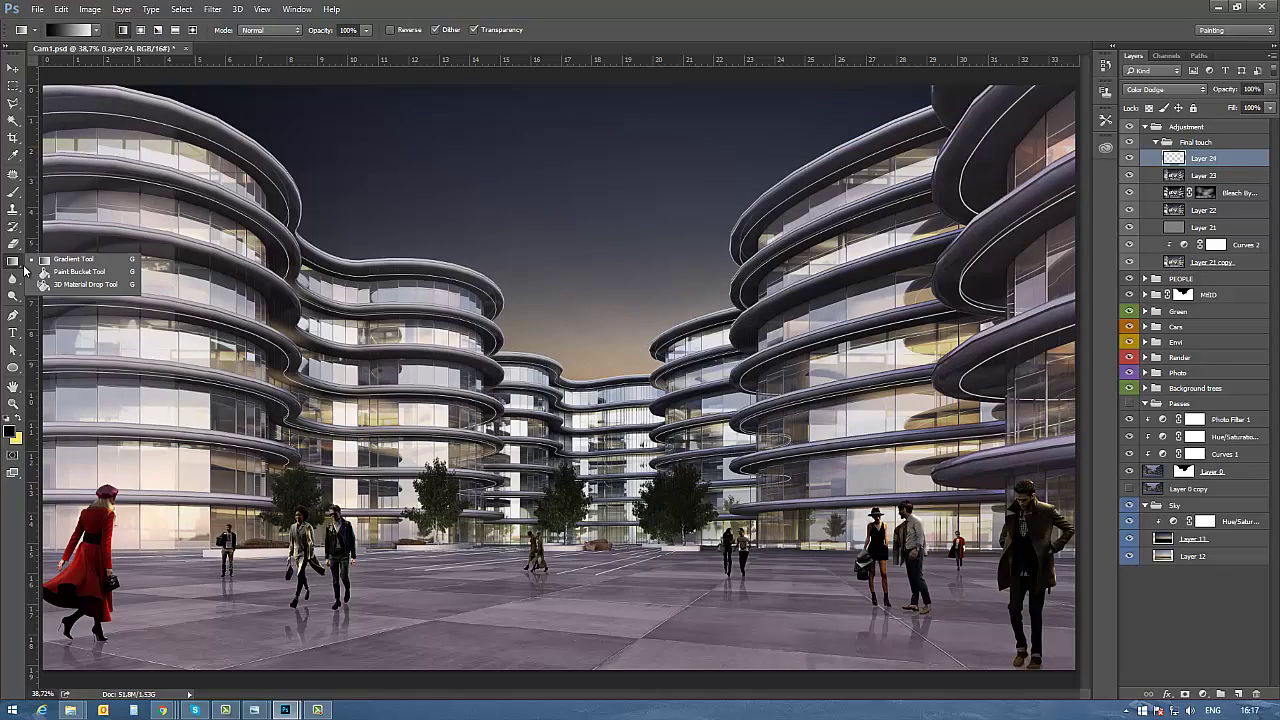
left_click(80, 274)
left_click(900, 325)
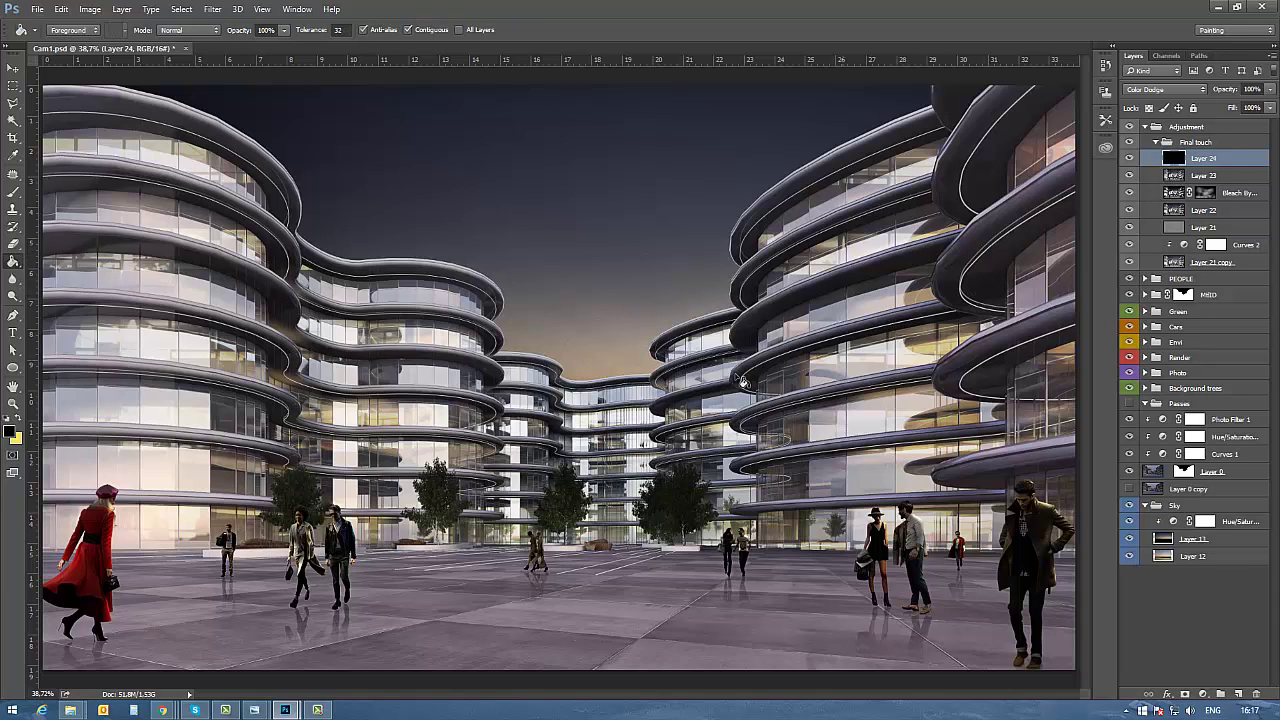
Step: Brush a soft yellow glow over the lit facades at 8% opacity and compare the image with the glow layer hidden and shown
key("b")
key("x")
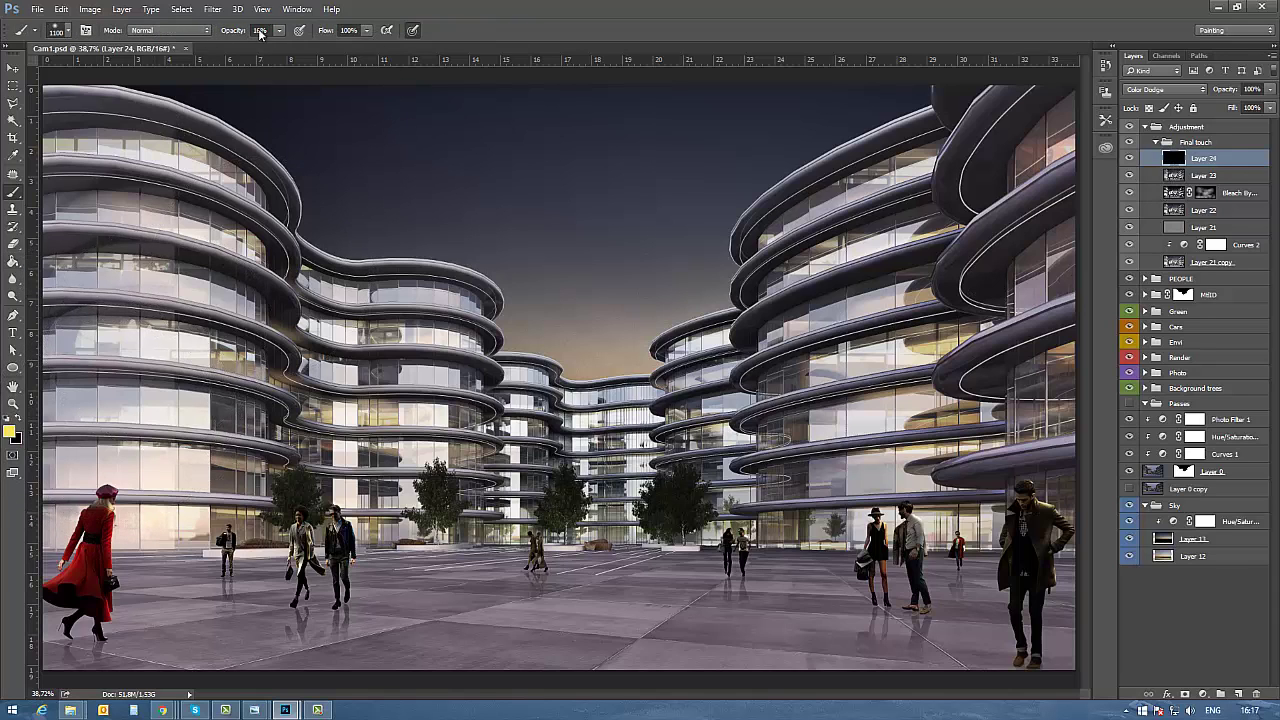
type("8")
key("Return")
left_click(351, 362)
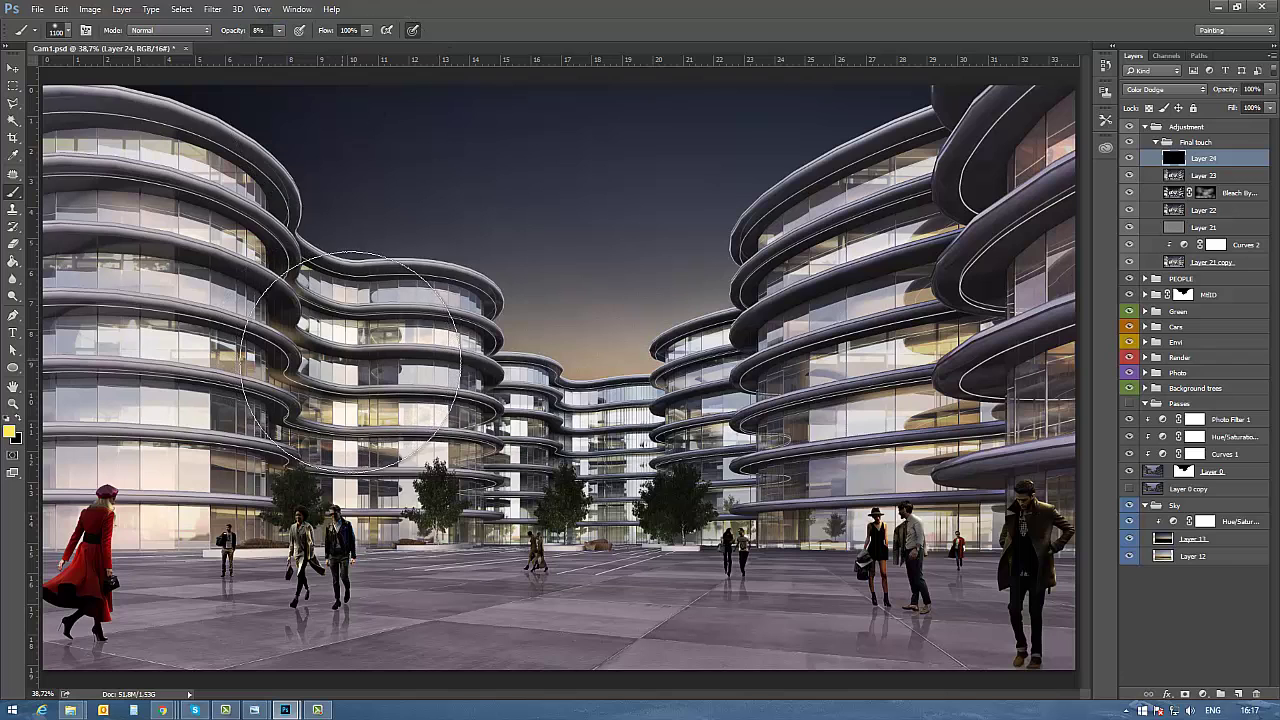
left_click(955, 172)
left_click(994, 160)
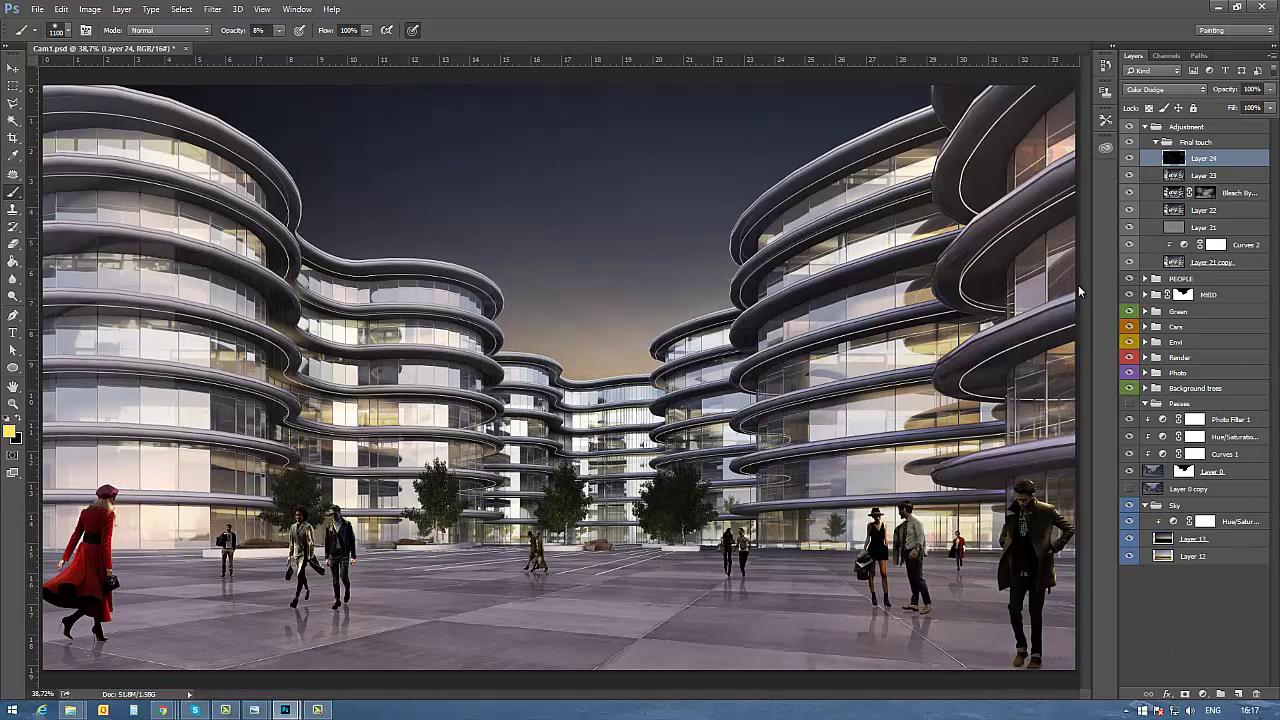
left_click(1130, 159)
left_click(1130, 159)
scroll(657, 207, "down", 6)
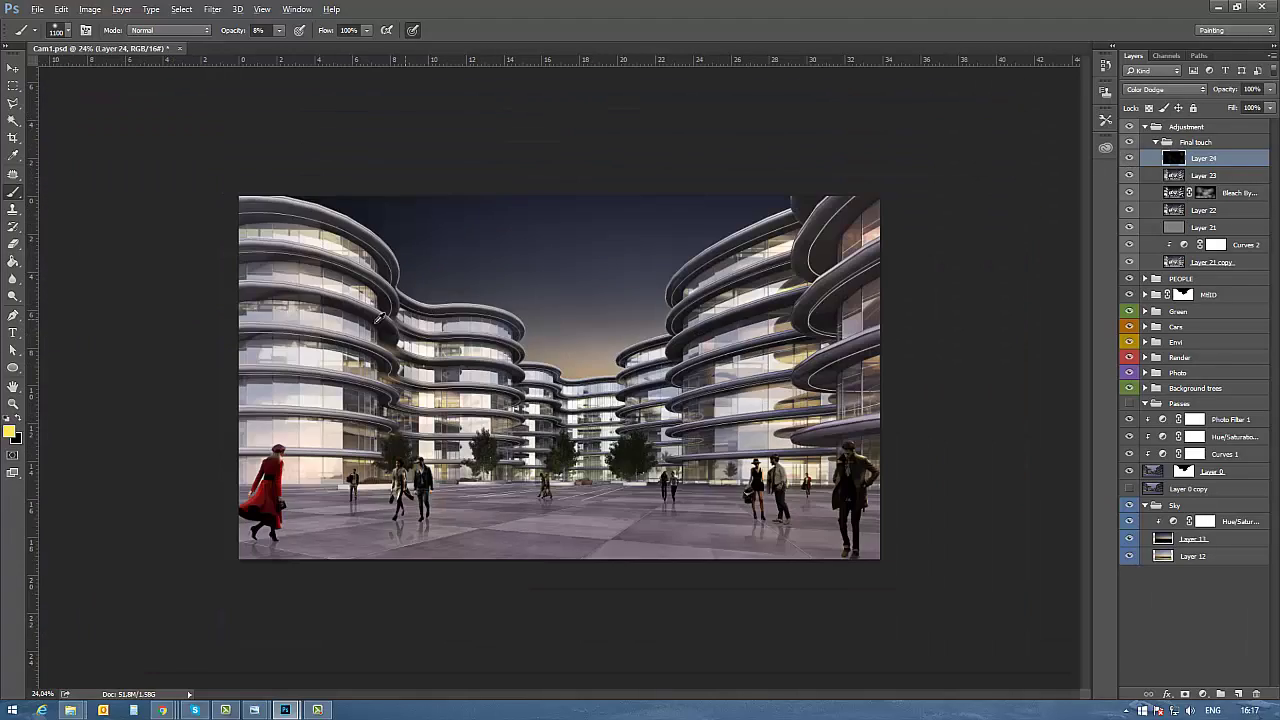
scroll(222, 382, "up", 5)
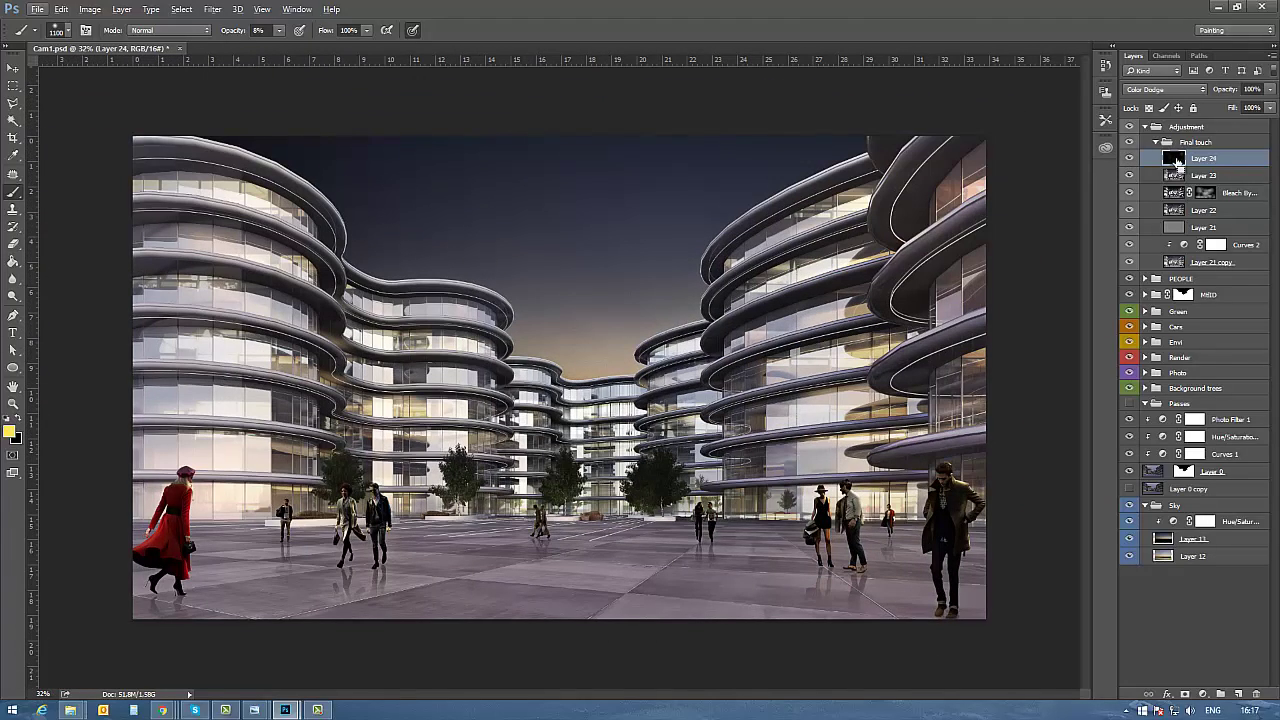
Step: Copy the entire visible image as merged and paste it as a new layer above the glow layer
key("v")
key("ctrl+a")
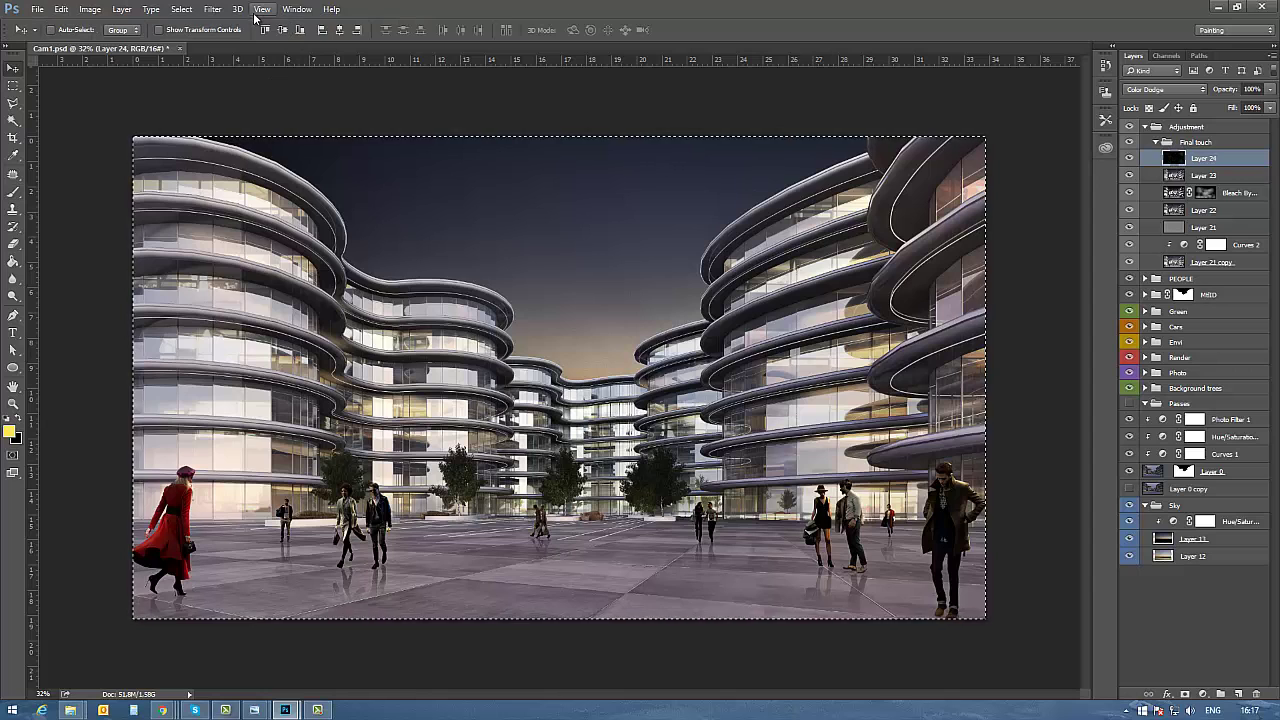
left_click(212, 9)
key("ctrl+shift+c")
key("ctrl+v")
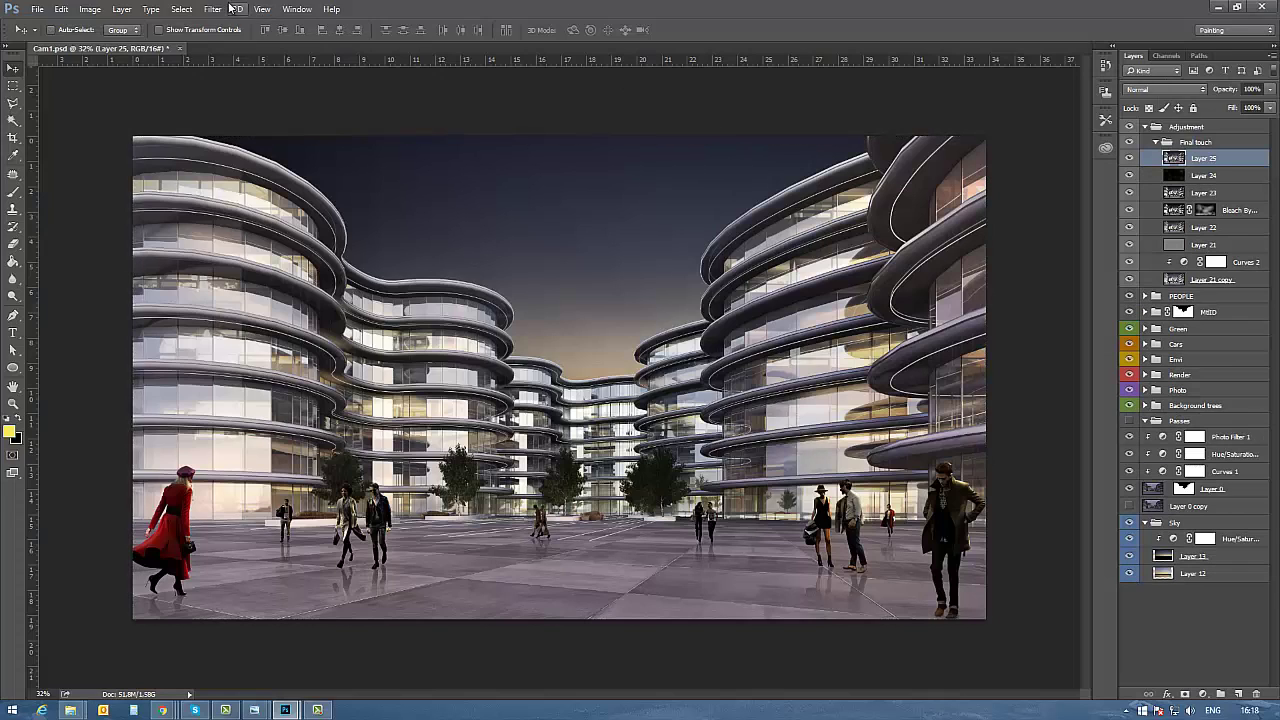
Step: Apply a Lens Correction darkening vignette of about -52 to the merged layer and compare the image with the layer hidden and shown
left_click(213, 9)
left_click(250, 98)
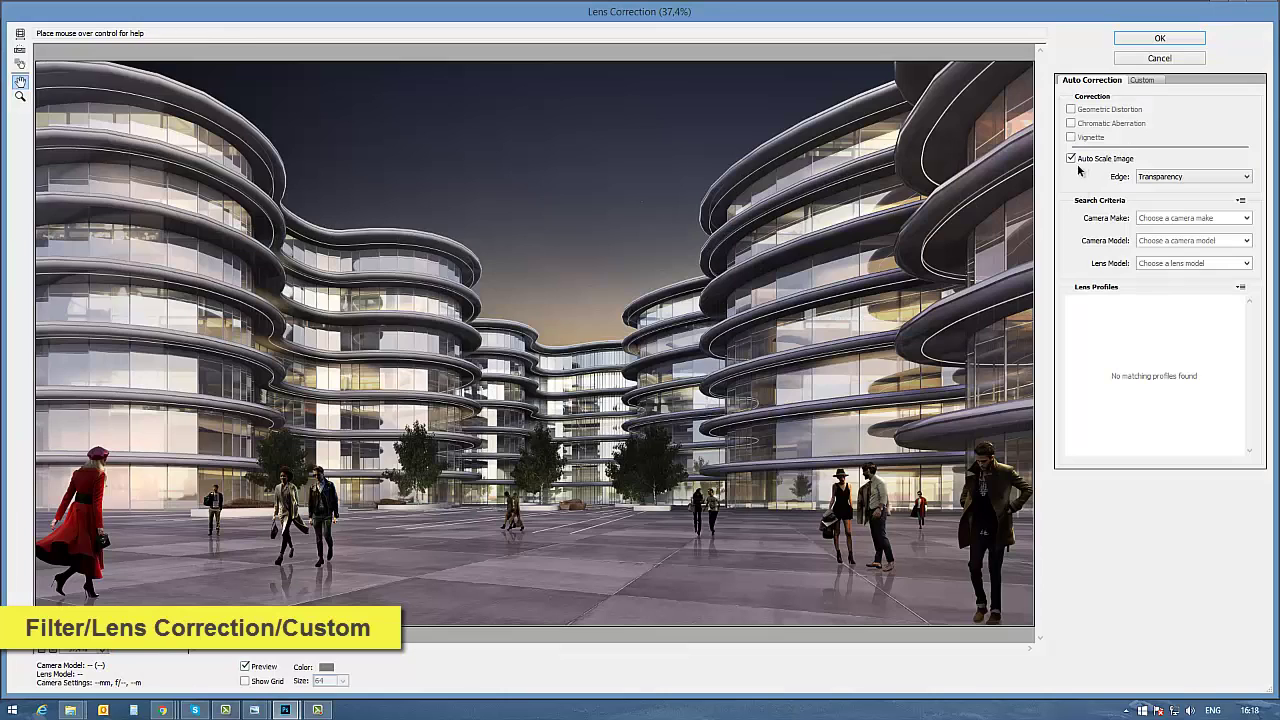
left_click(1145, 80)
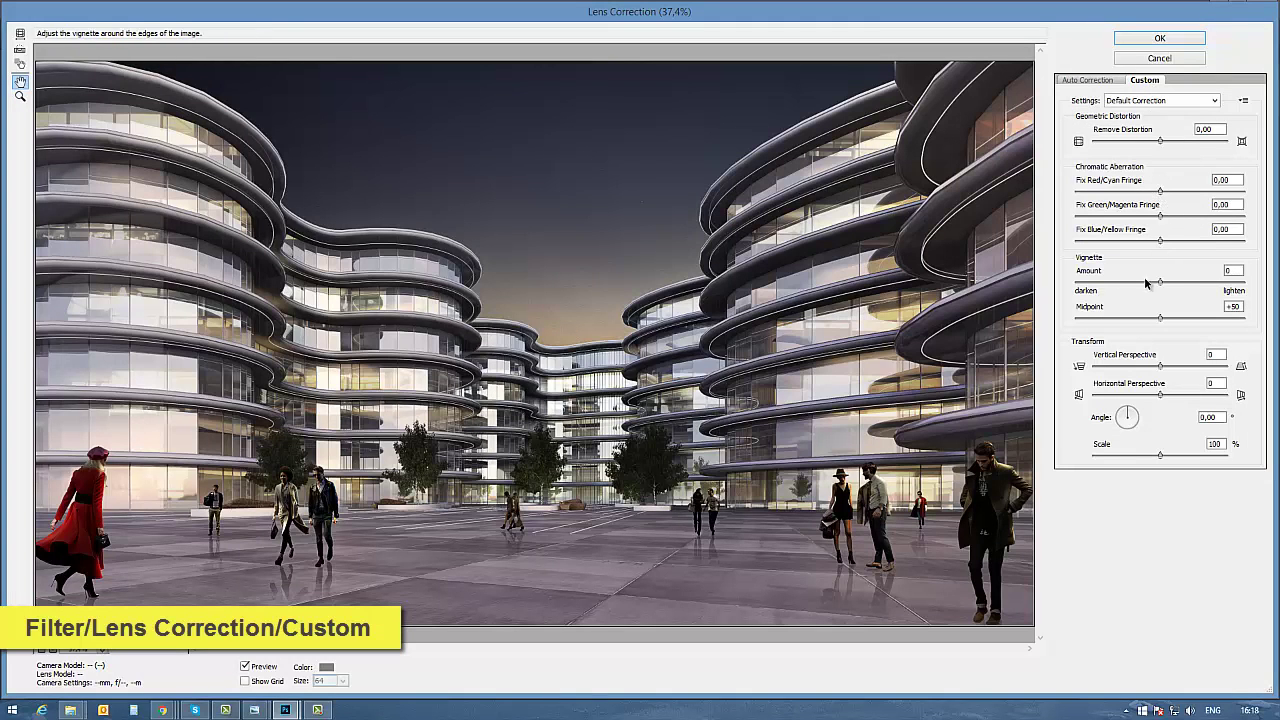
left_click_drag(1162, 284, 1118, 286)
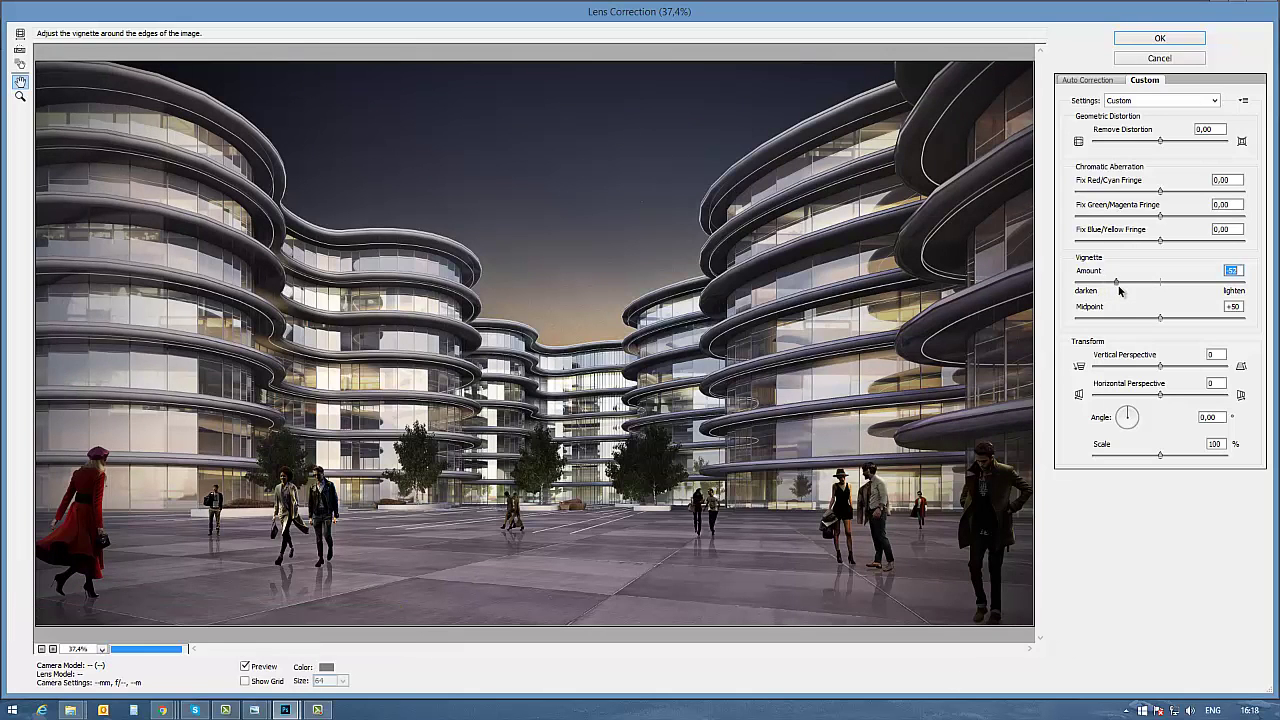
left_click(1160, 38)
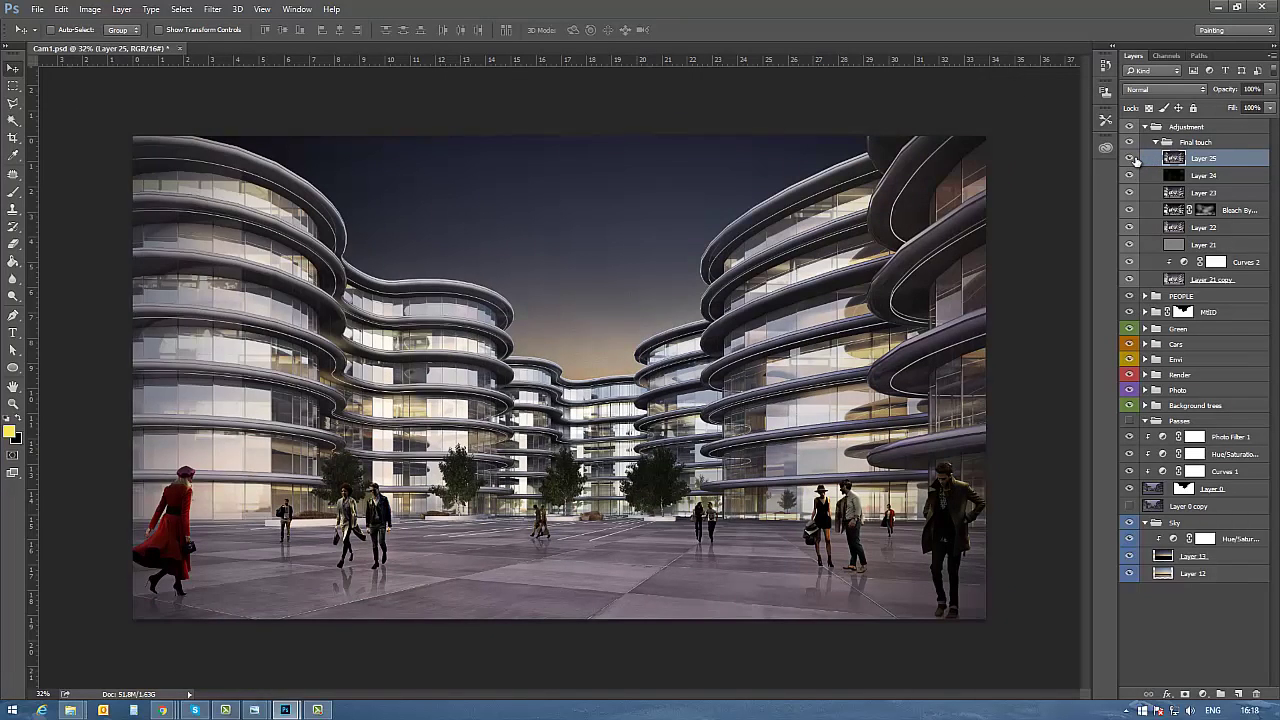
left_click(1130, 159)
left_click(1129, 160)
Step: Open the Camera Raw filter on the merged layer and paint an Adjustment Brush area over the building facades
left_click(220, 8)
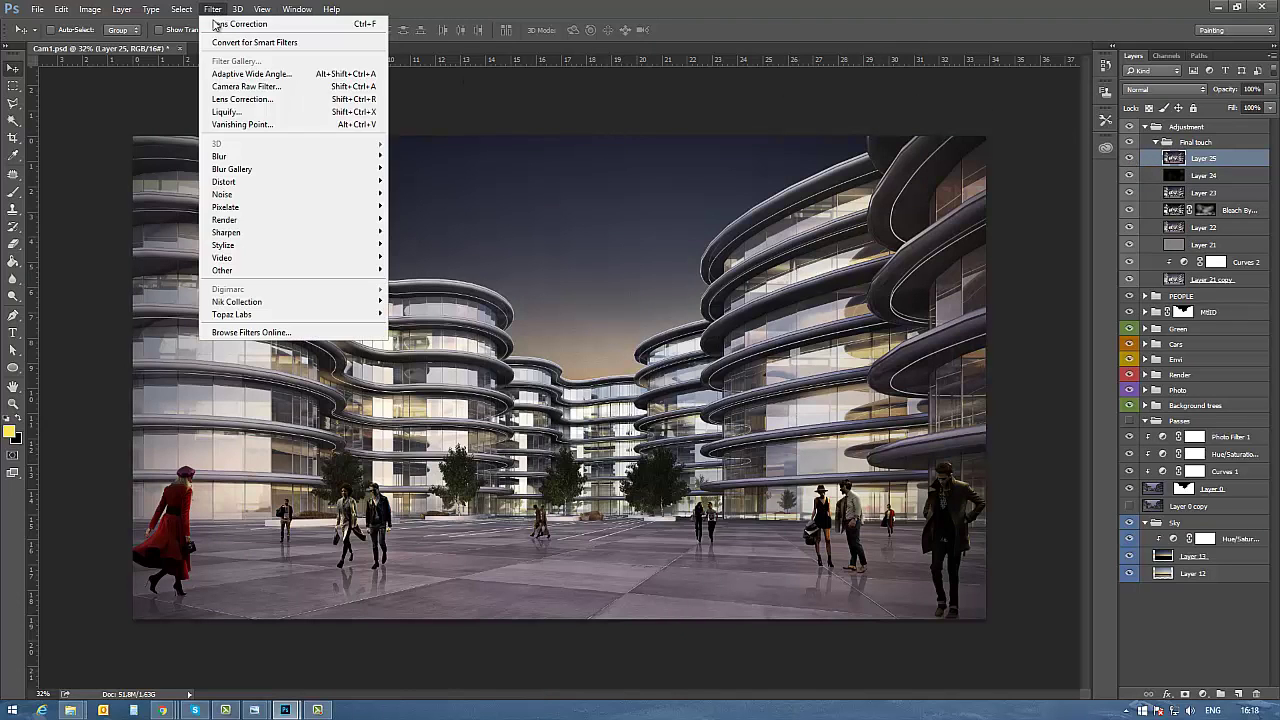
left_click(243, 87)
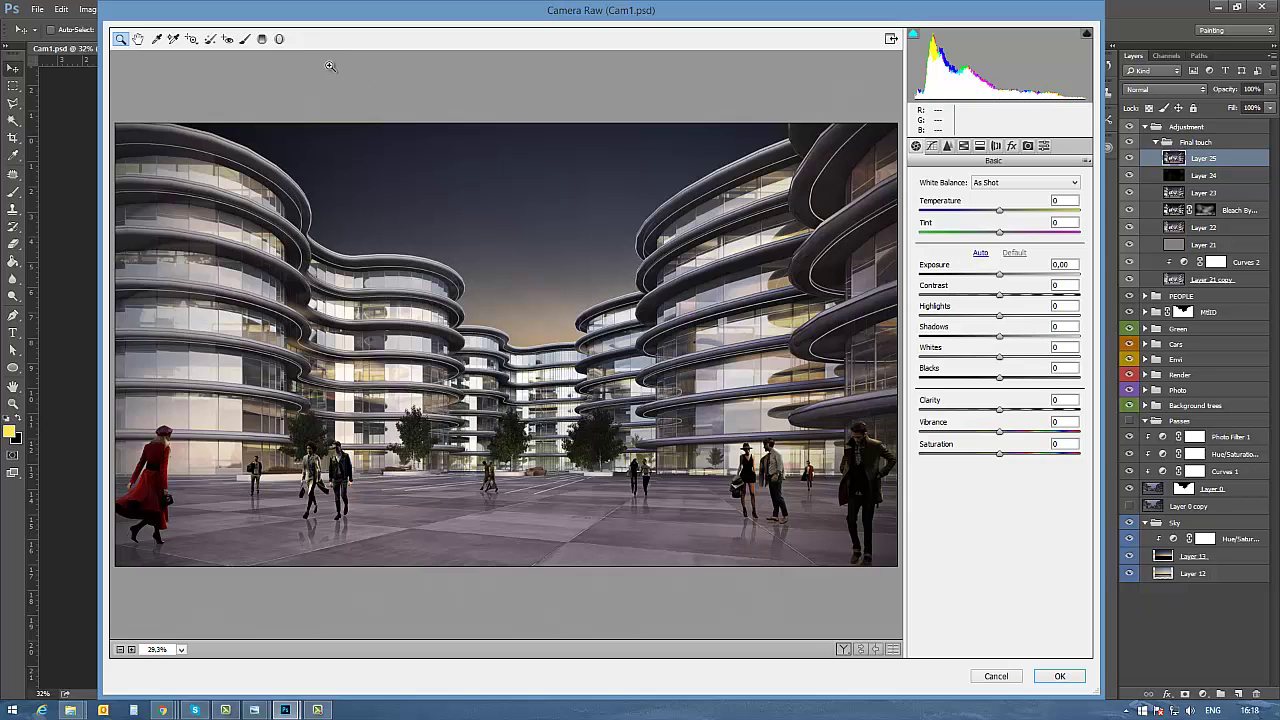
left_click(245, 38)
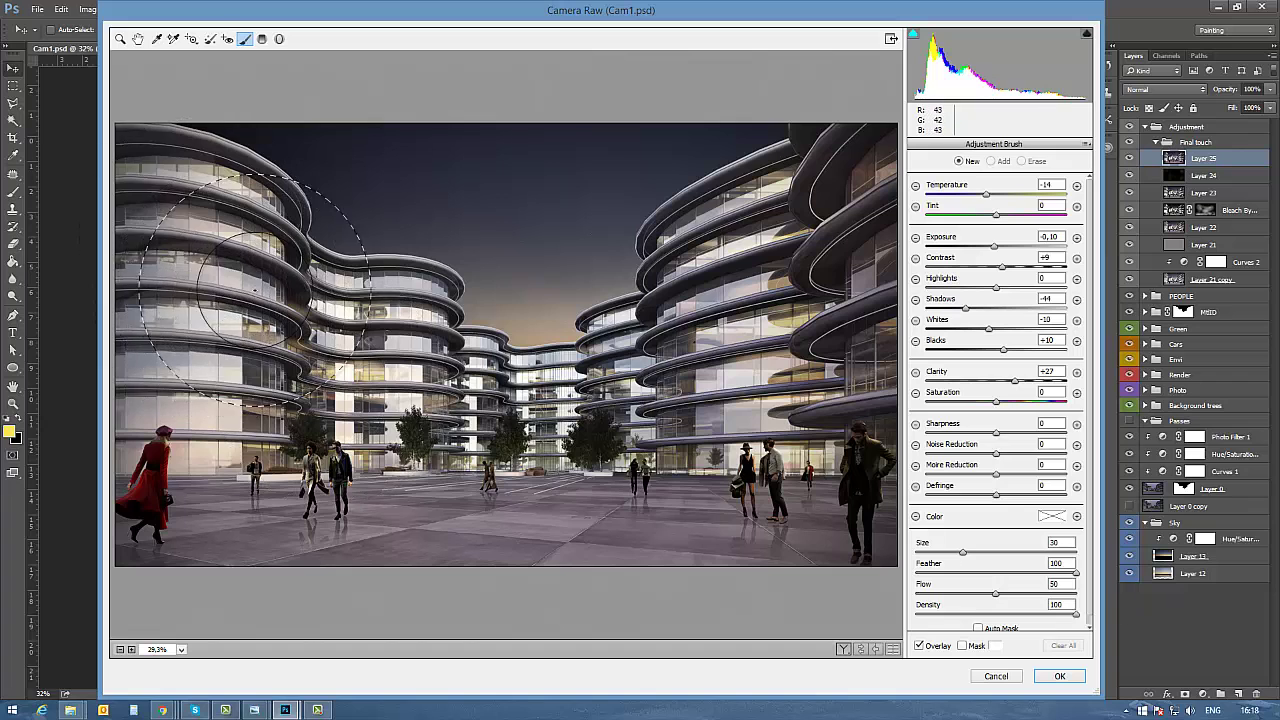
left_click(276, 236)
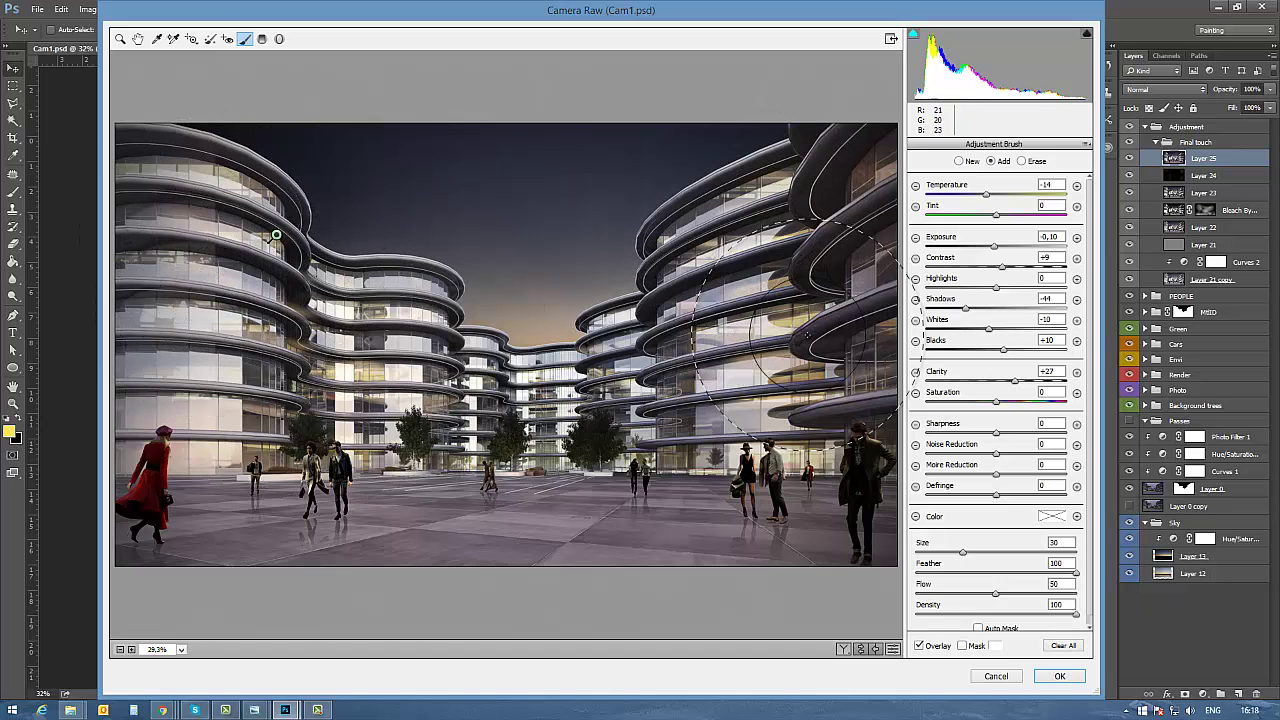
Step: Set the brushed area's Temperature to -11, Exposure to +1,05, Highlights to -22 and Saturation to -25
mouse_move(989, 196)
left_mouse_down()
mouse_move(1032, 196)
mouse_move(990, 196)
left_mouse_up()
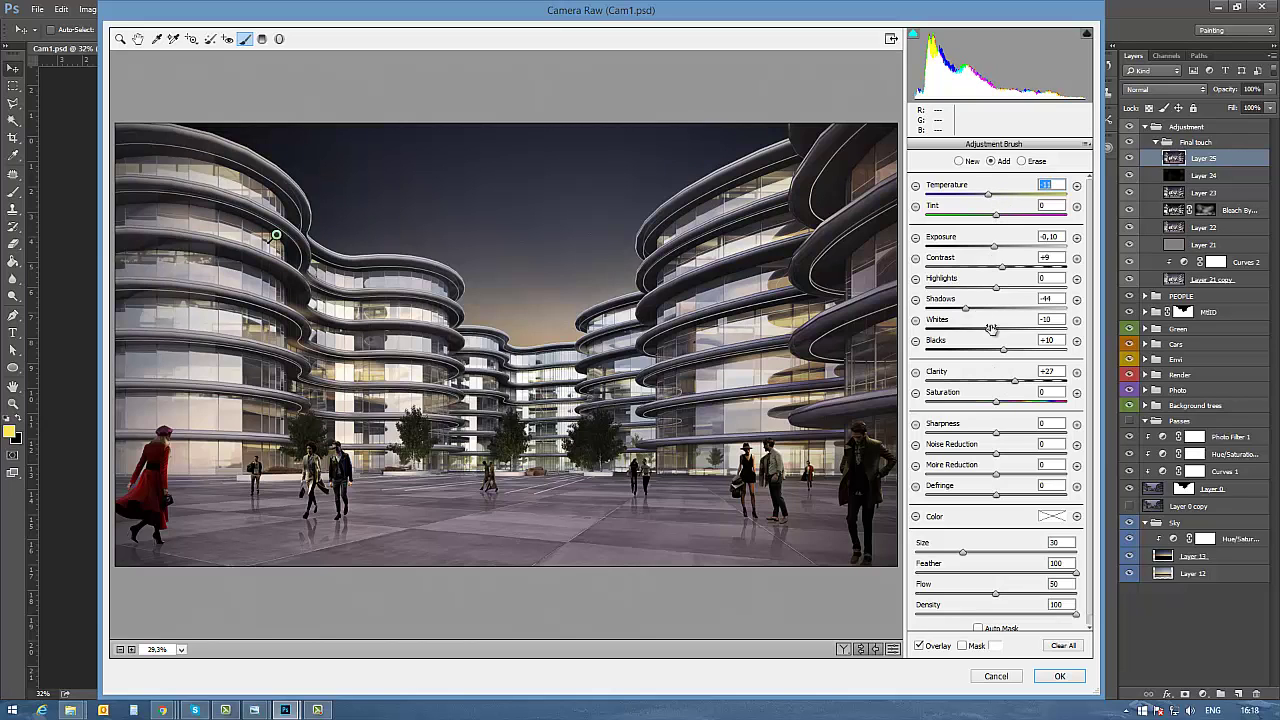
mouse_move(997, 289)
left_mouse_down()
mouse_move(980, 289)
mouse_move(1016, 250)
mouse_move(1050, 250)
mouse_move(1015, 250)
left_mouse_up()
left_click_drag(997, 403, 1030, 403)
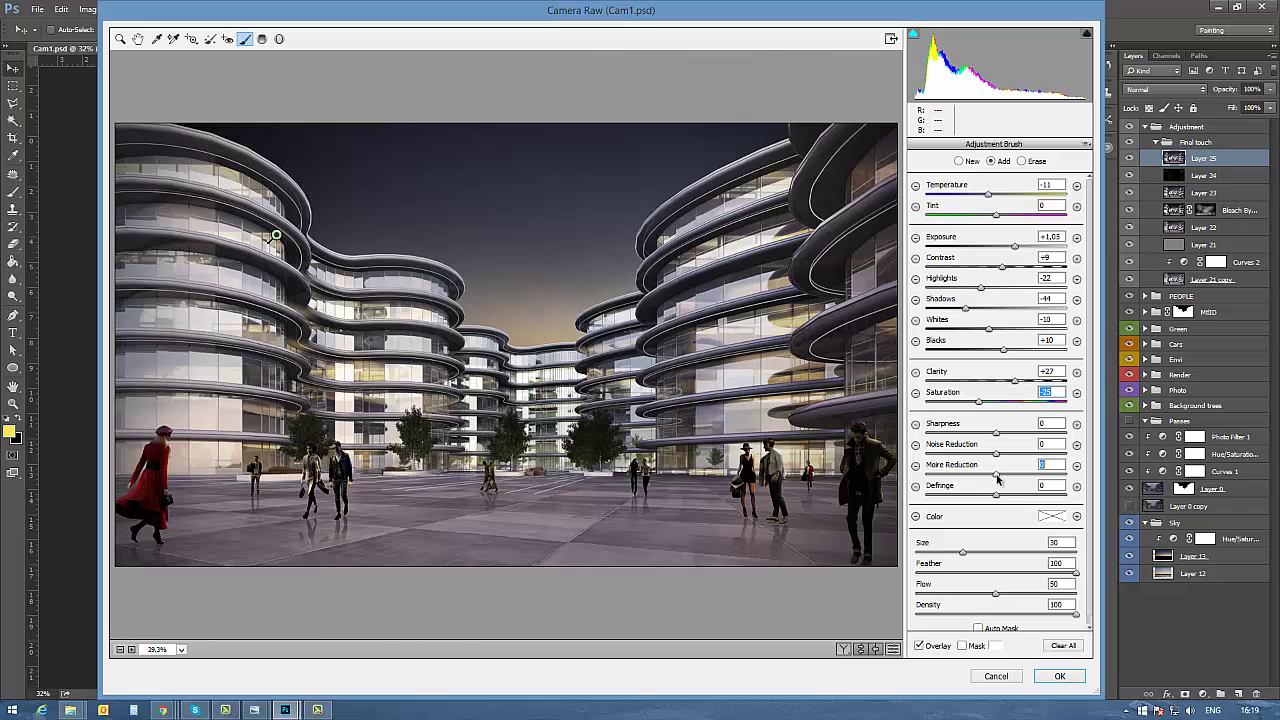
Step: Set the brushed area's Moire Reduction to -19, Sharpness to +1, Contrast to -1 and Whites to -41
left_click_drag(997, 480, 1038, 480)
mouse_move(996, 432)
left_mouse_down()
mouse_move(1038, 432)
mouse_move(997, 434)
left_mouse_up()
mouse_move(1002, 268)
left_mouse_down()
mouse_move(1015, 270)
mouse_move(996, 268)
left_mouse_up()
left_click_drag(989, 330, 967, 330)
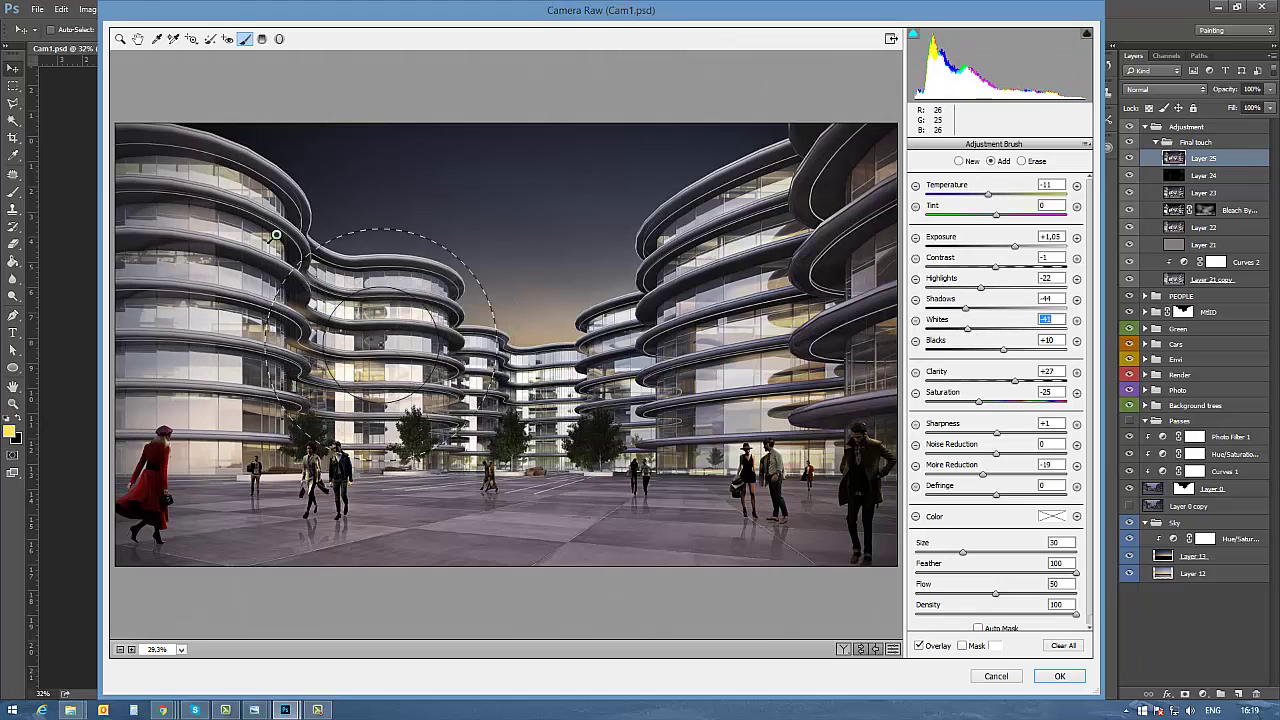
Step: Set the brushed area's Exposure to +0,85, apply the Camera Raw filter and compare the image with the merged layer hidden and shown
left_click_drag(1015, 247, 1033, 252)
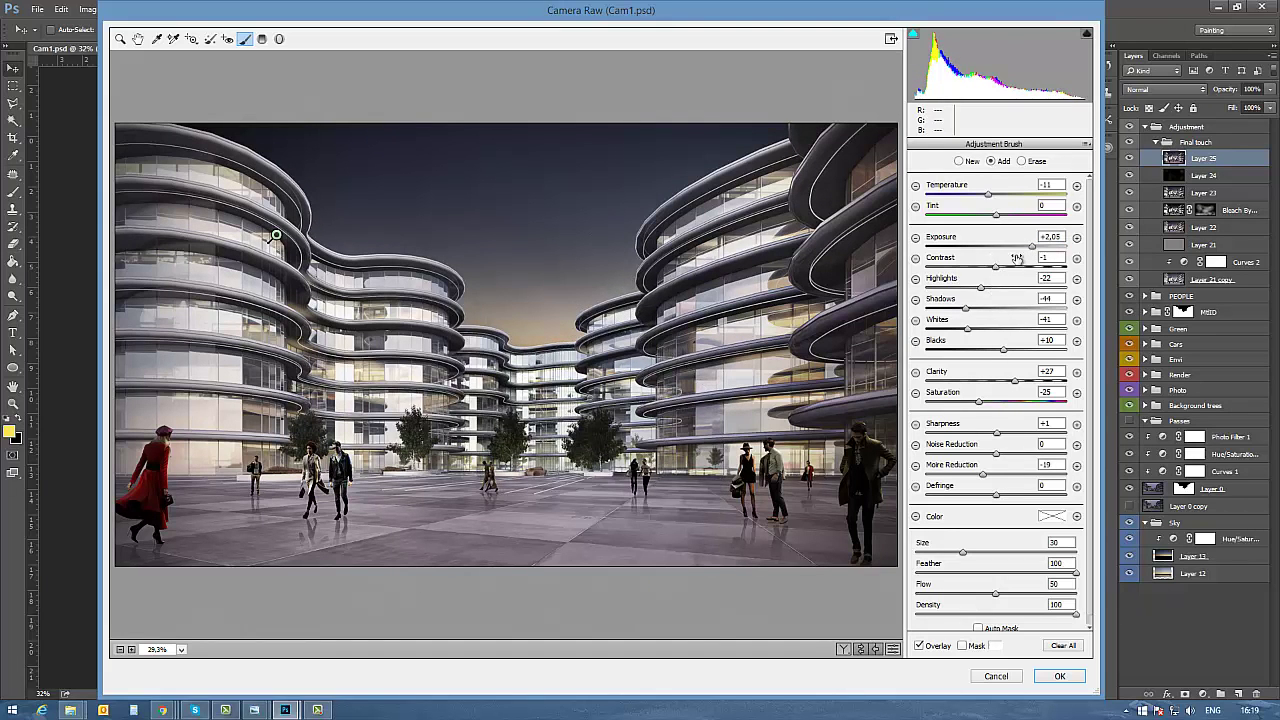
left_click_drag(1032, 250, 1011, 251)
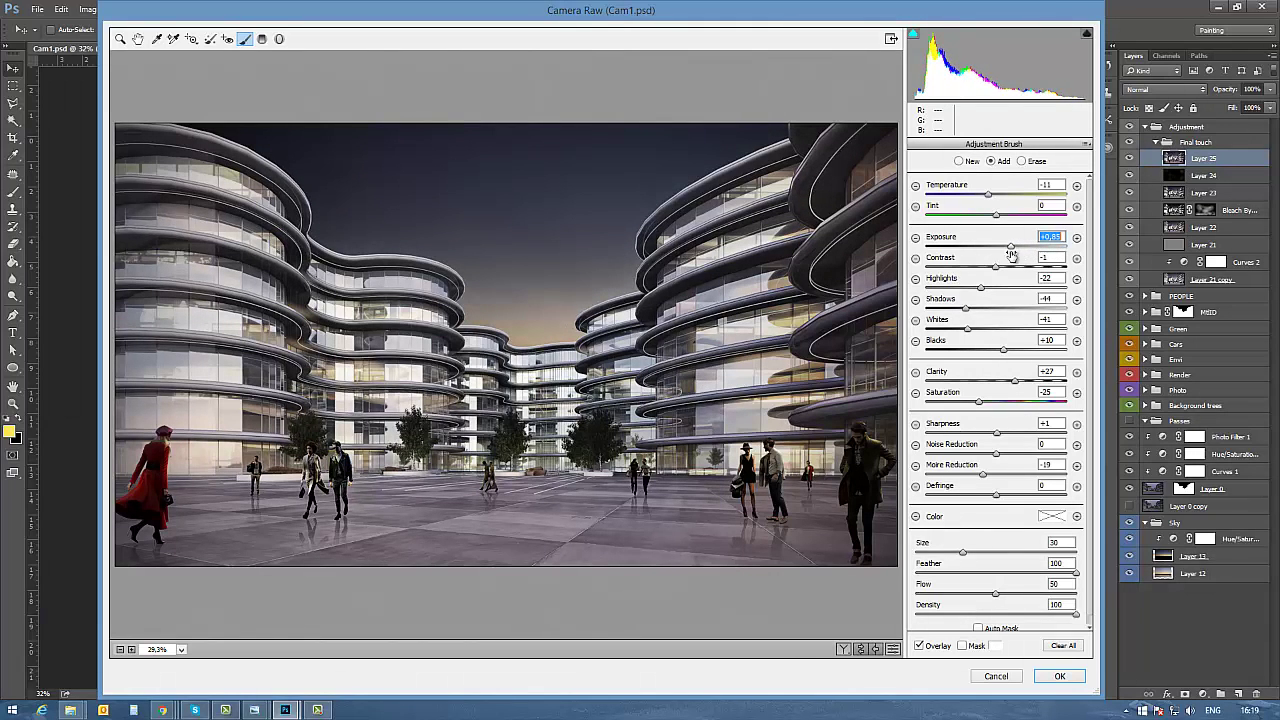
left_click(1058, 677)
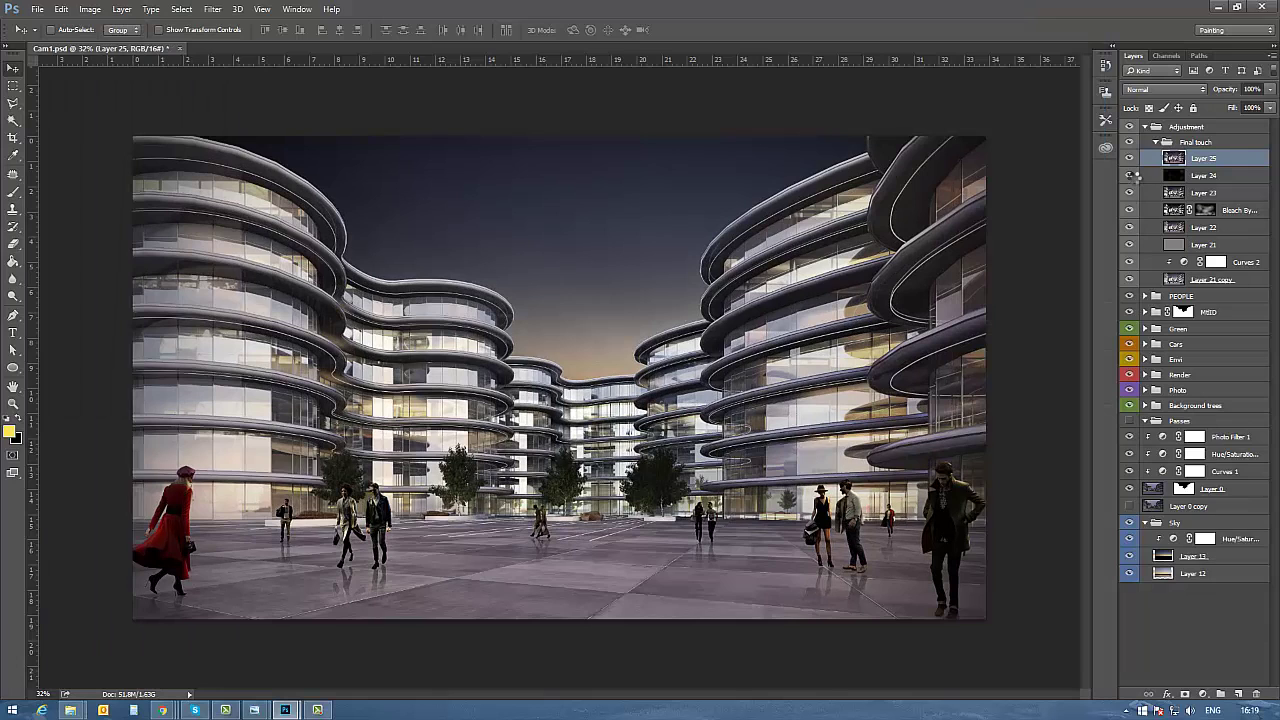
left_click(1129, 158)
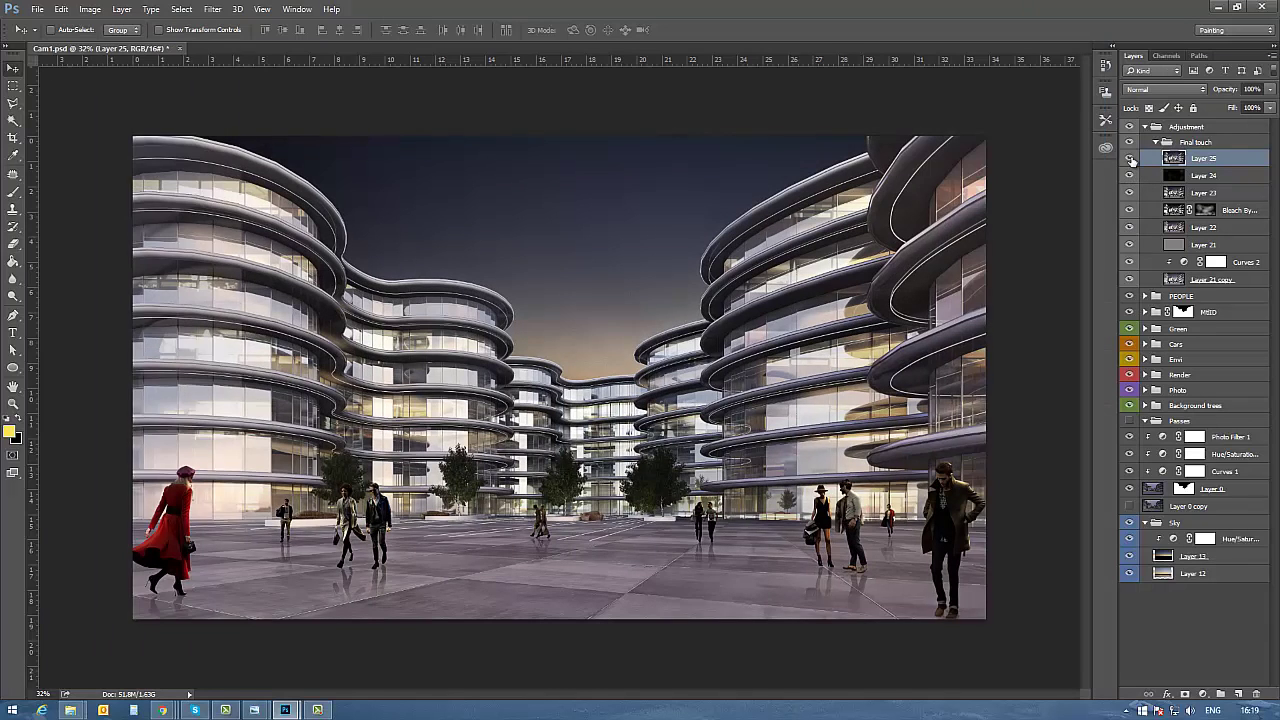
left_click(1129, 158)
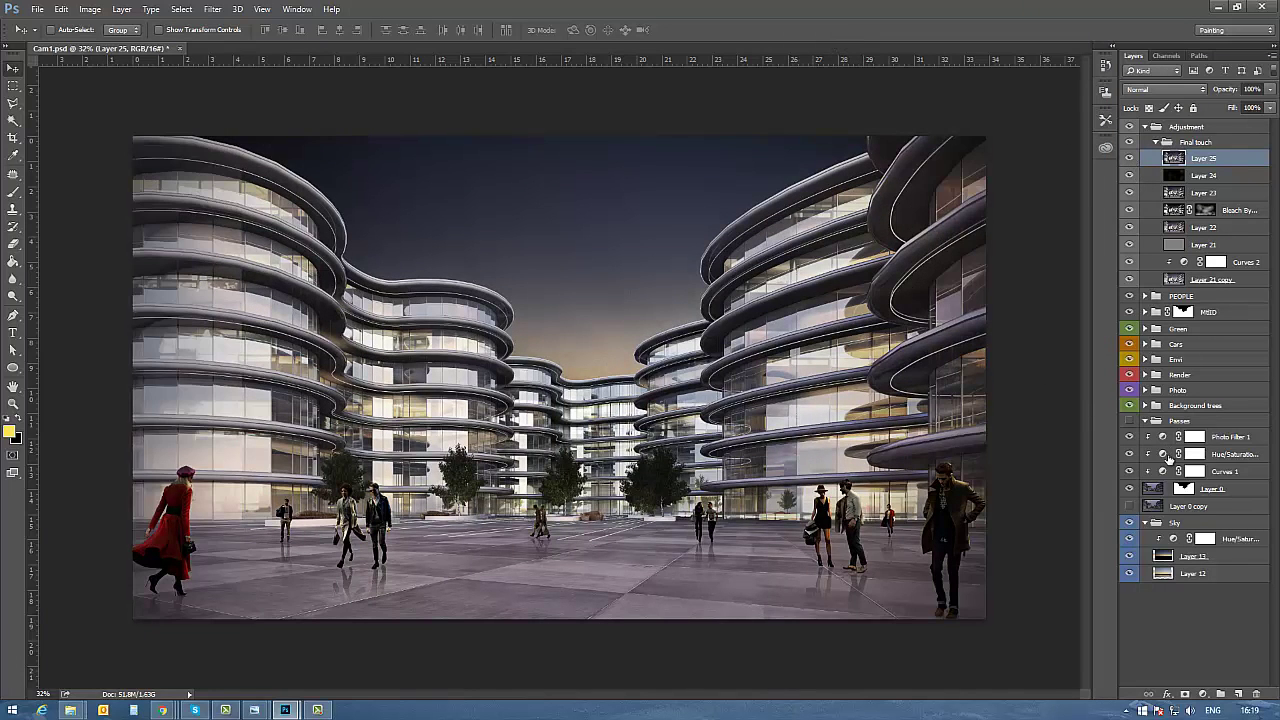